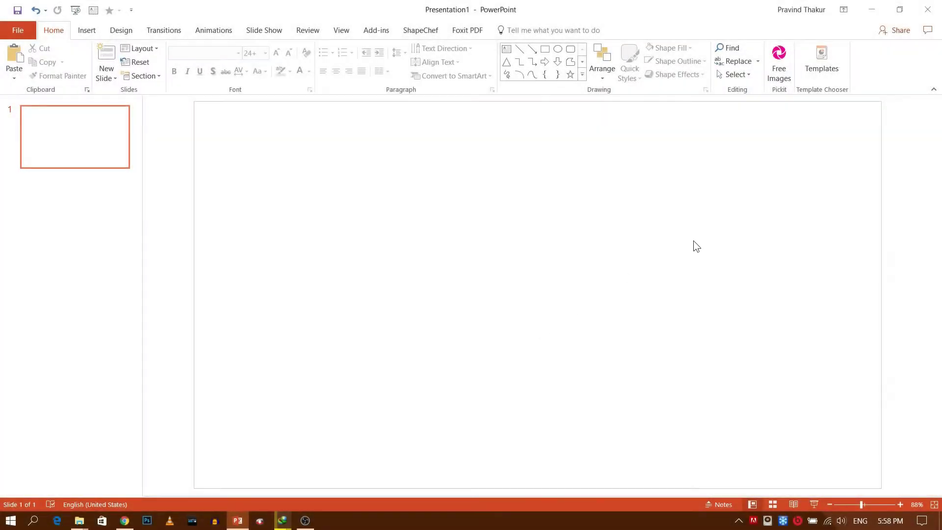
Step: Drag Picture1.jpg from the desktop onto the blank first slide of the new presentation
click(870, 10)
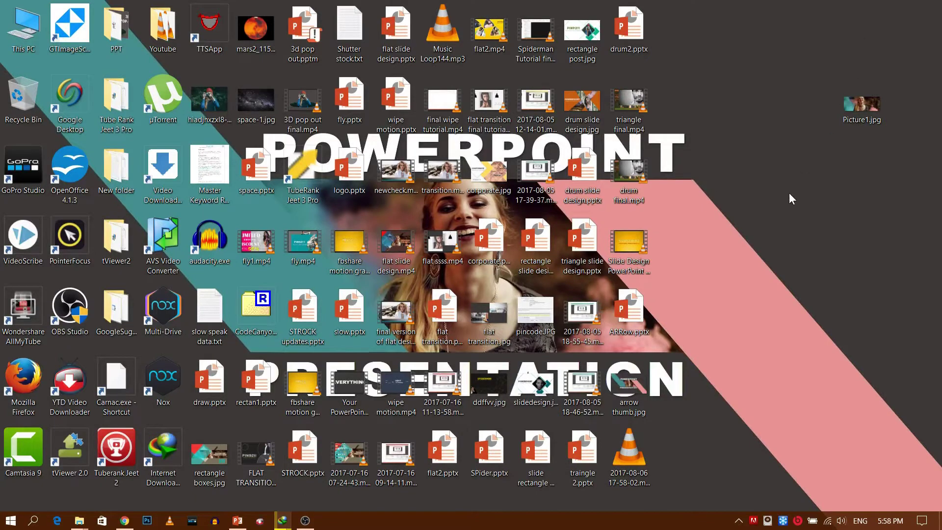
mouse_move(864, 107)
mouse_down()
mouse_move(729, 270)
mouse_move(242, 524)
mouse_up()
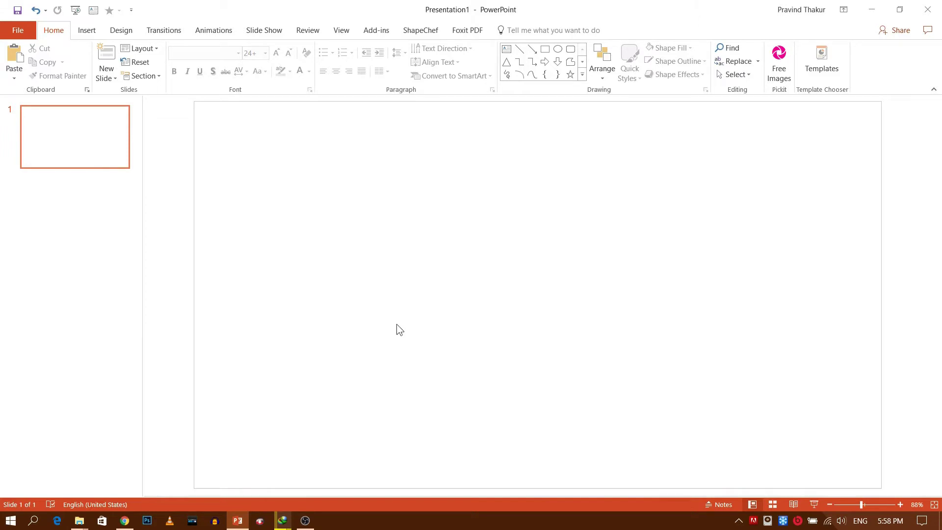
drag(242, 525, 397, 324)
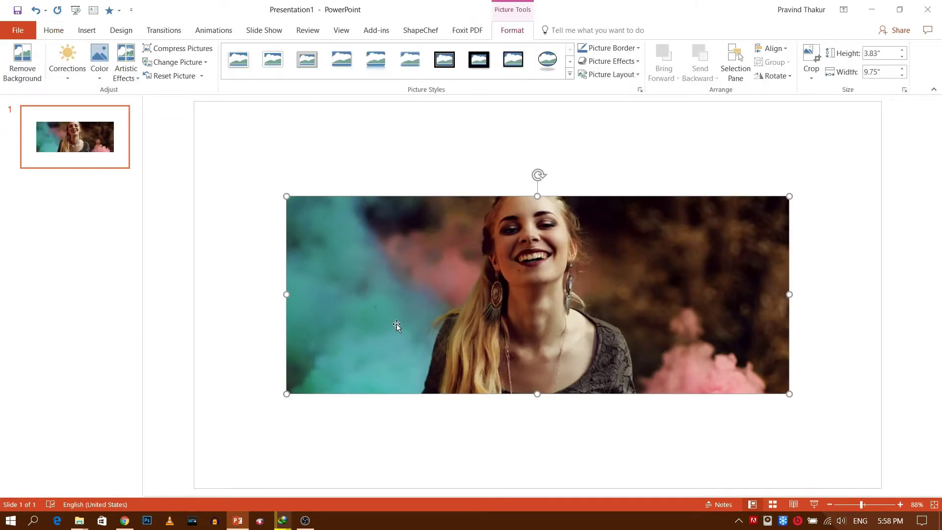
Step: Dismiss Design Ideas and shrink the photo from its corner to about 2.4 by 6.09 inches
click(254, 318)
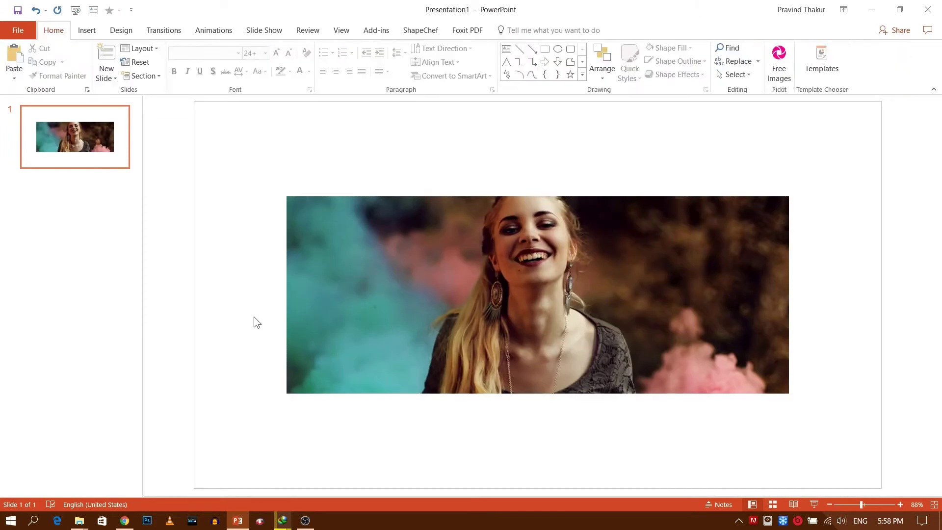
click(499, 304)
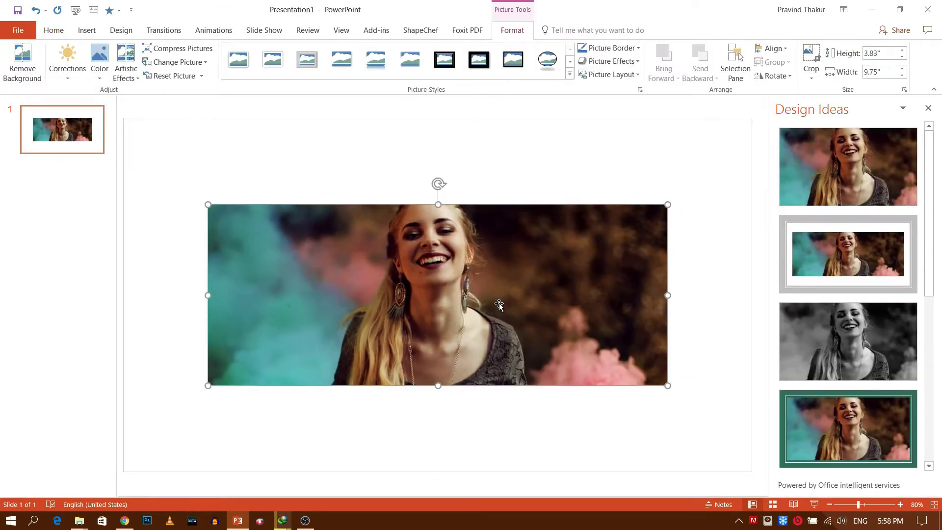
click(933, 108)
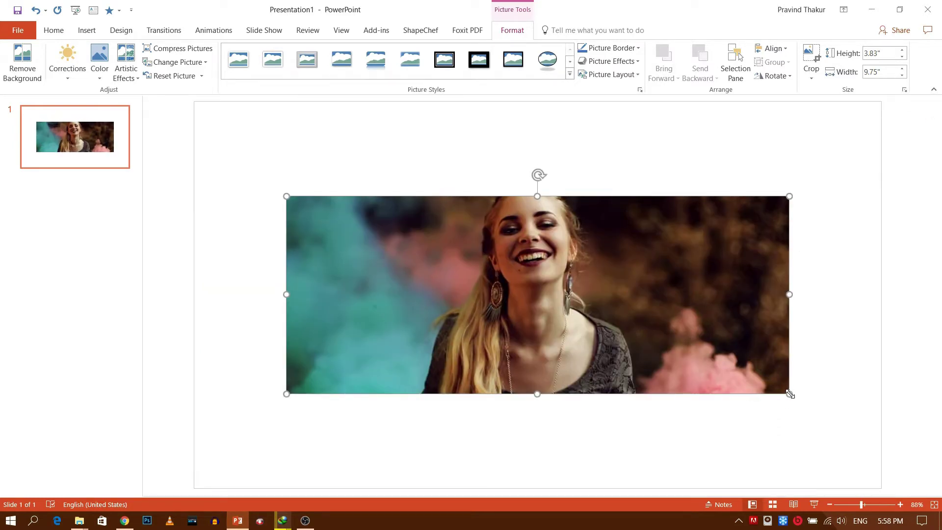
drag(787, 397, 614, 347)
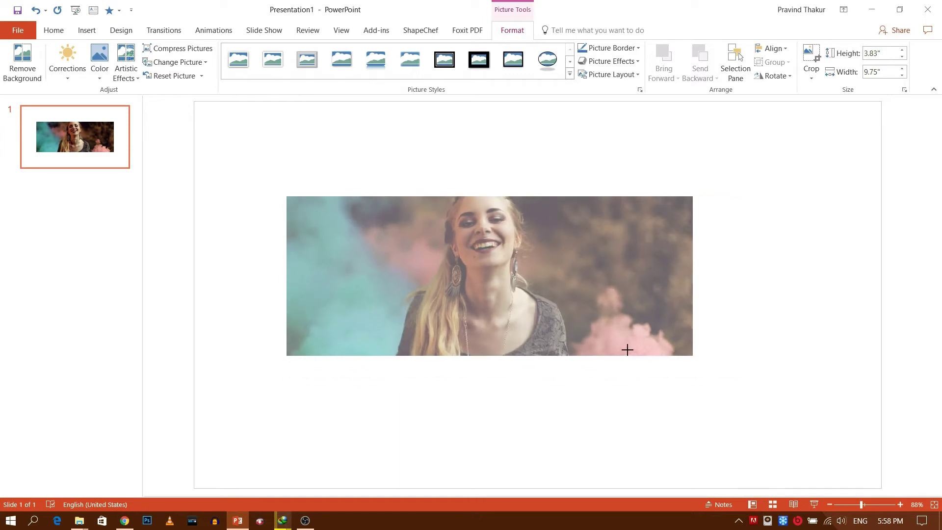
drag(614, 347, 477, 320)
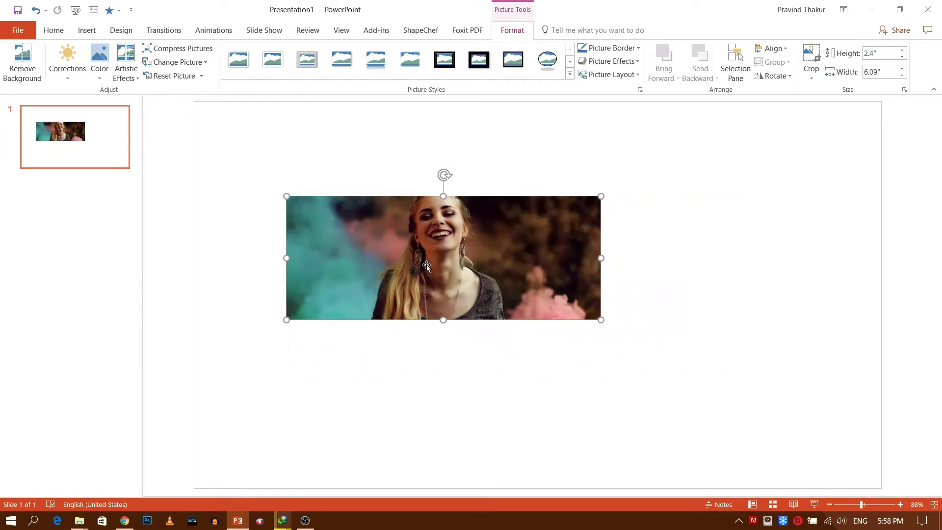
drag(413, 258, 499, 284)
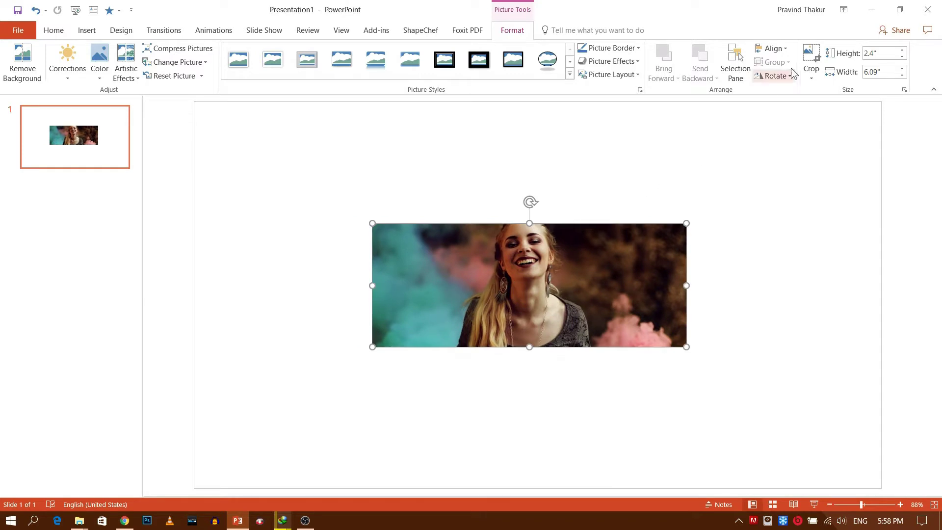
Step: Centre the photo on the slide with Align Middle and Align Center
click(784, 49)
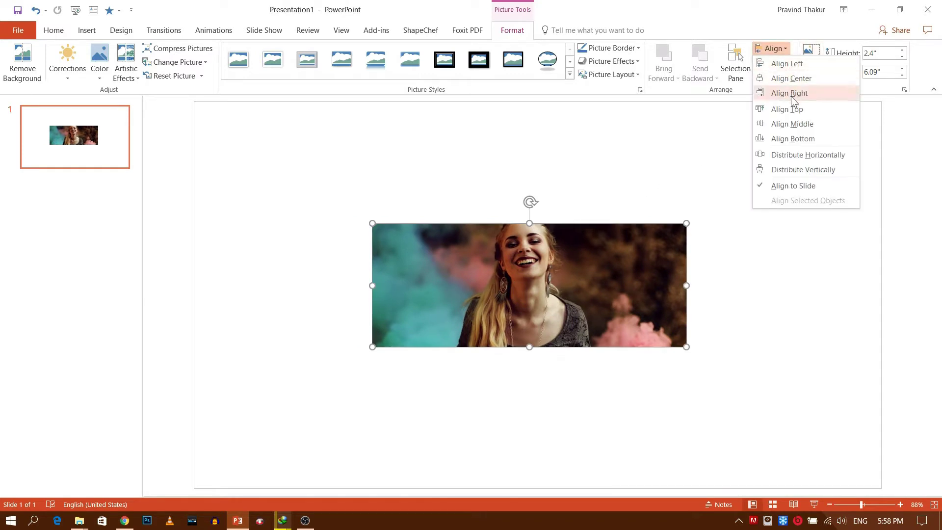
click(792, 125)
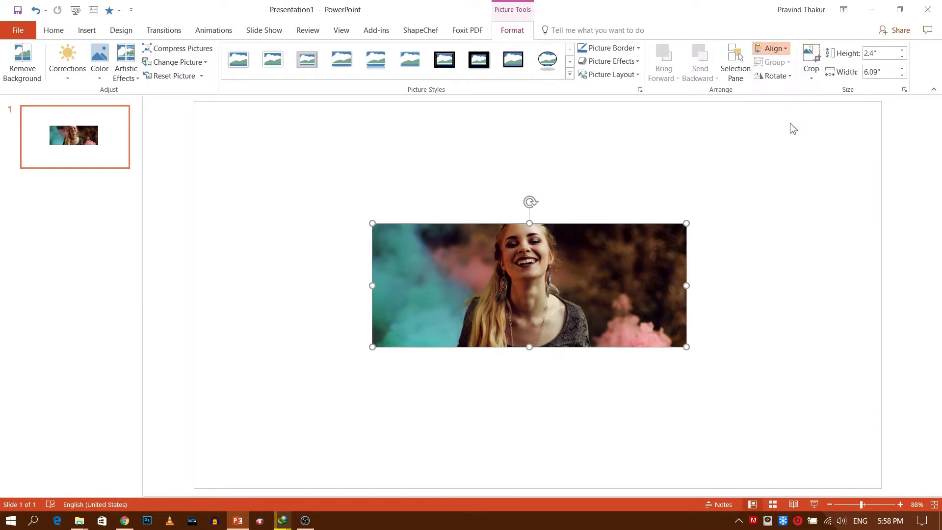
click(780, 51)
click(791, 79)
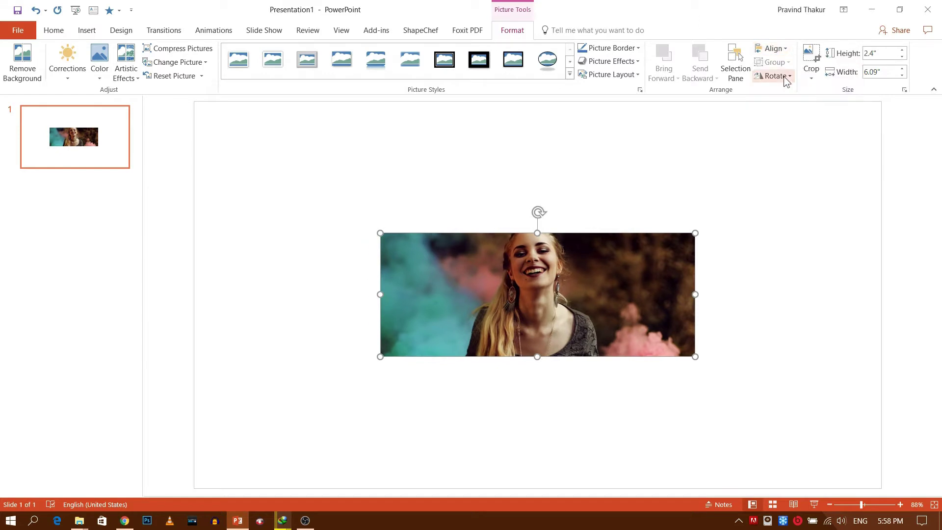
click(300, 244)
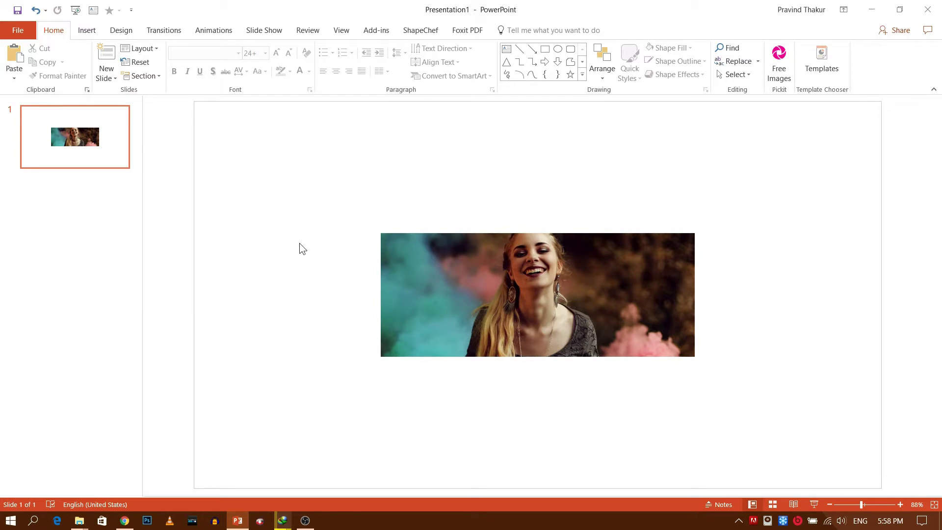
Step: Fill the slide background with dark maroon eyedropped from a dark area of the photo
right_click(301, 244)
click(344, 347)
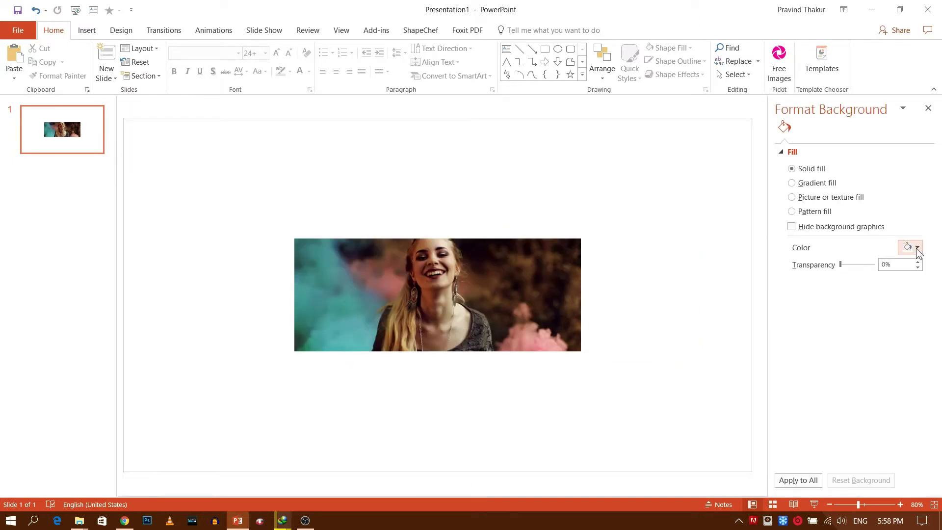
click(917, 247)
click(870, 373)
click(476, 248)
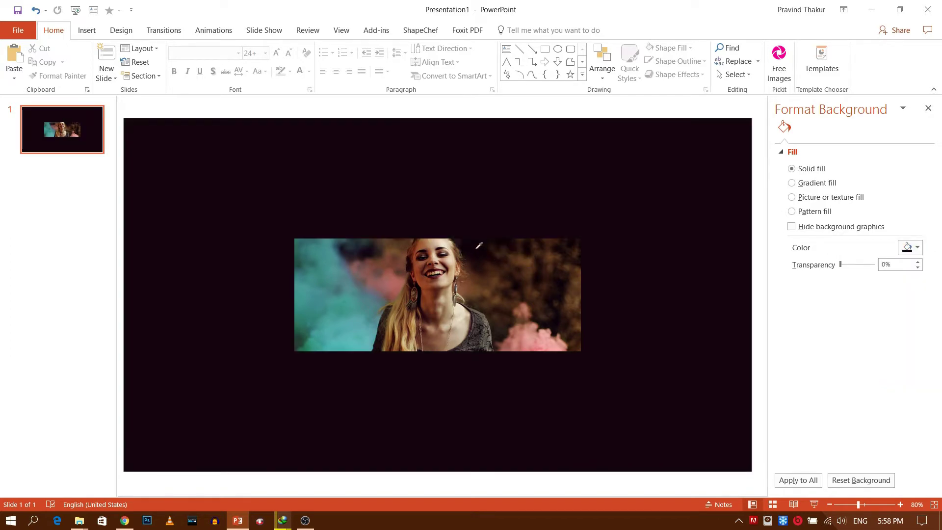
click(929, 109)
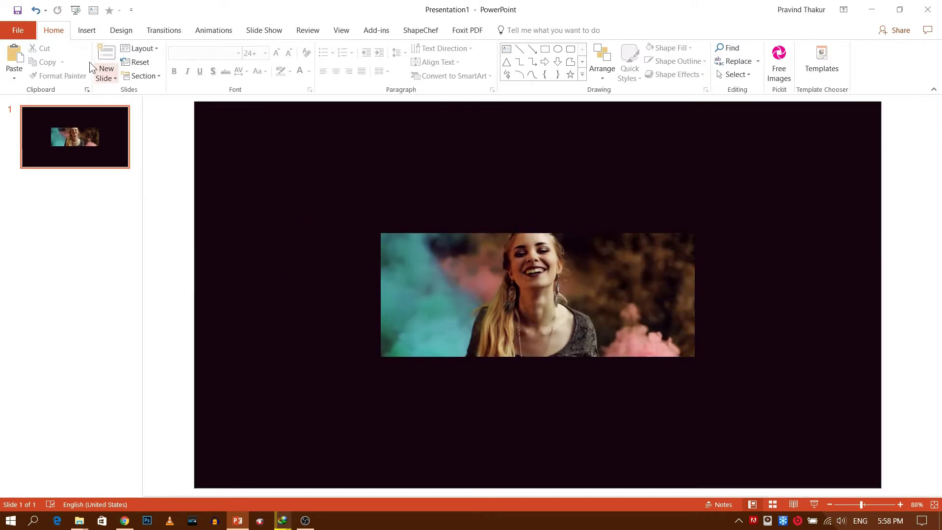
click(87, 30)
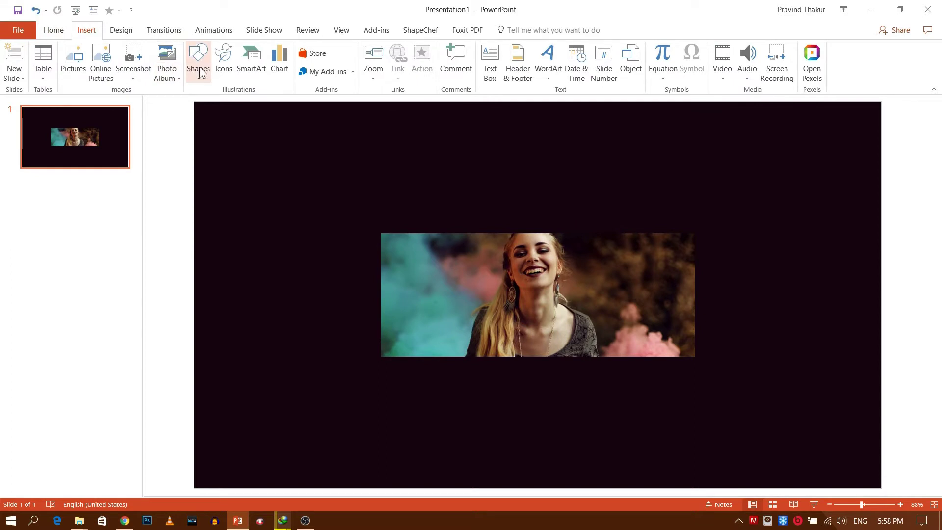
Step: Draw a tall 6.84 by 1.48 inch rectangle on the slide's left with no outline
click(198, 63)
click(229, 103)
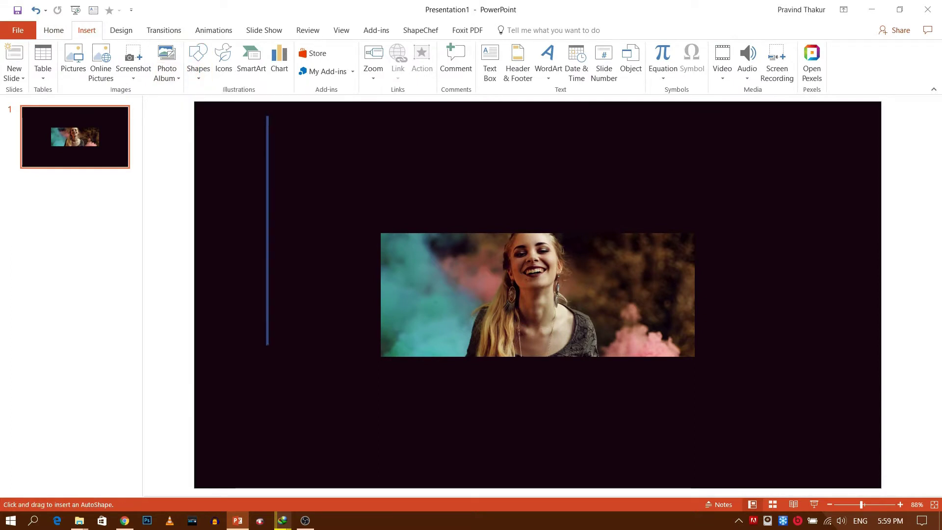
mouse_move(270, 141)
mouse_down()
mouse_move(353, 467)
mouse_move(345, 469)
mouse_up()
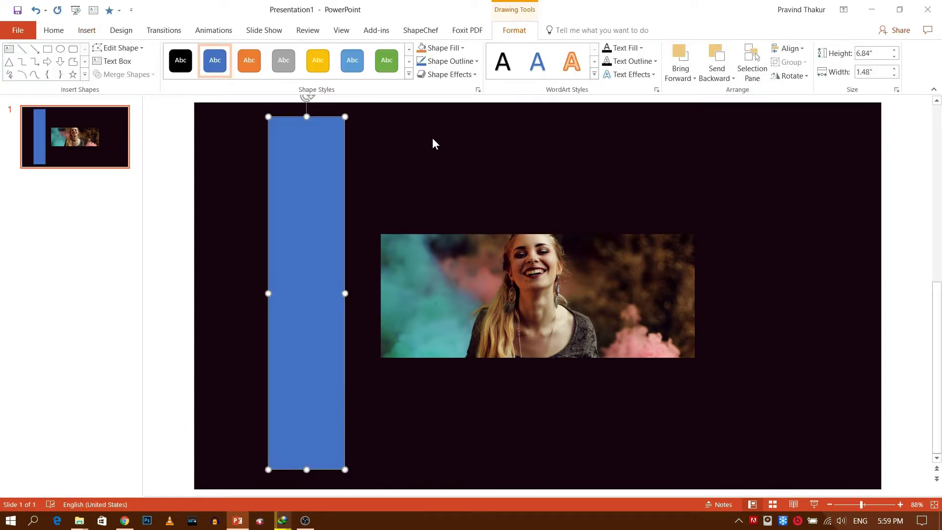
click(459, 60)
click(448, 188)
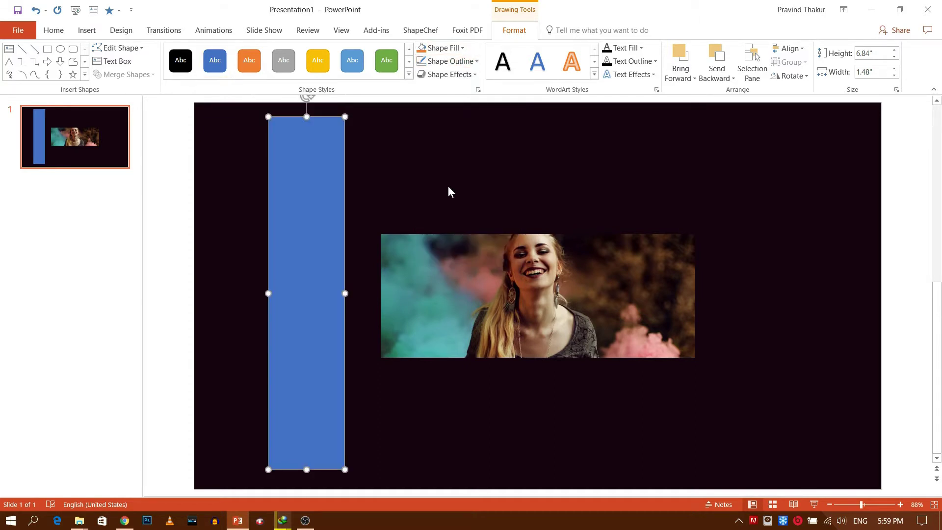
scroll(448, 185, down, 1)
scroll(449, 186, down, 1)
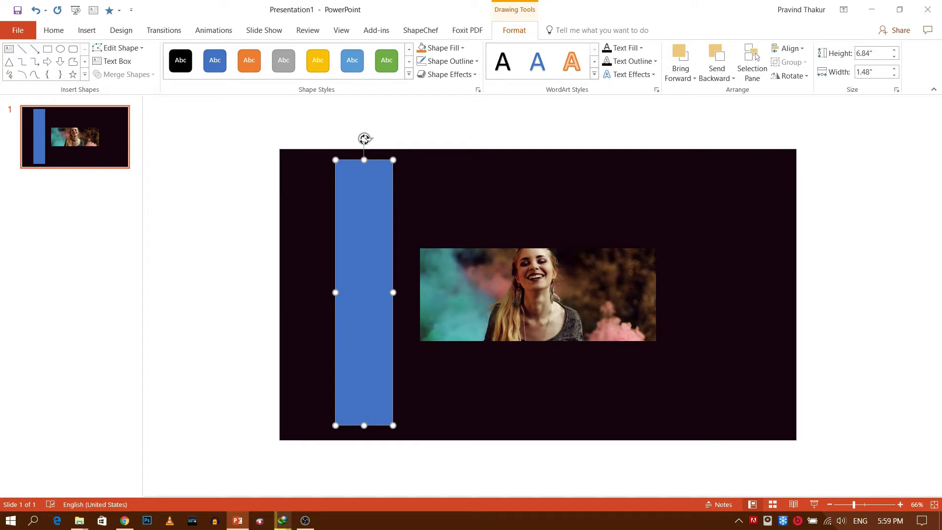
Step: Rotate the blue bar about 35° and move it up to the slide's top-left corner
drag(364, 139, 272, 169)
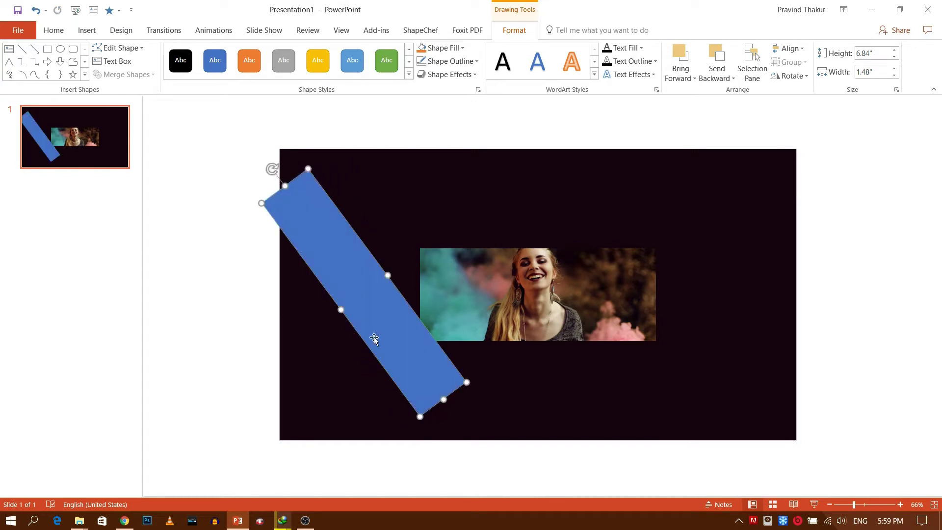
drag(374, 337, 367, 293)
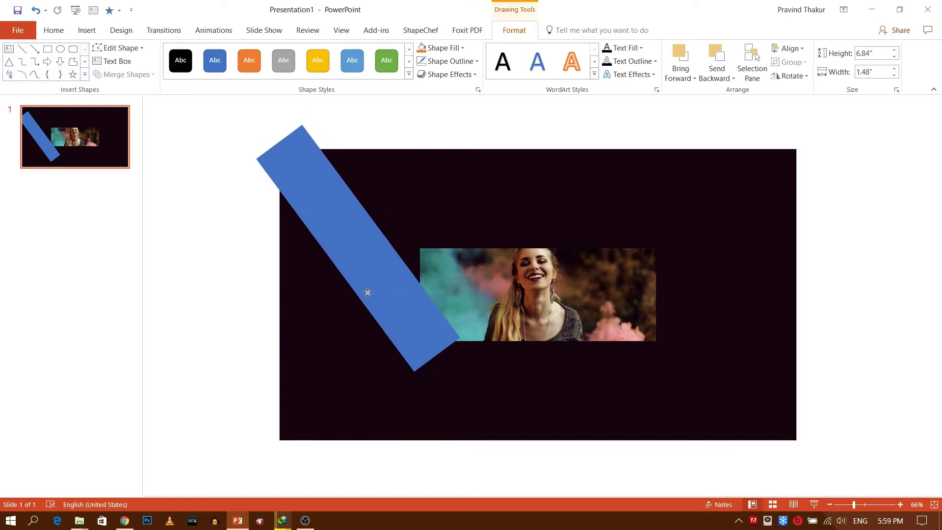
mouse_move(368, 292)
mouse_down()
mouse_move(381, 264)
mouse_move(370, 301)
mouse_up()
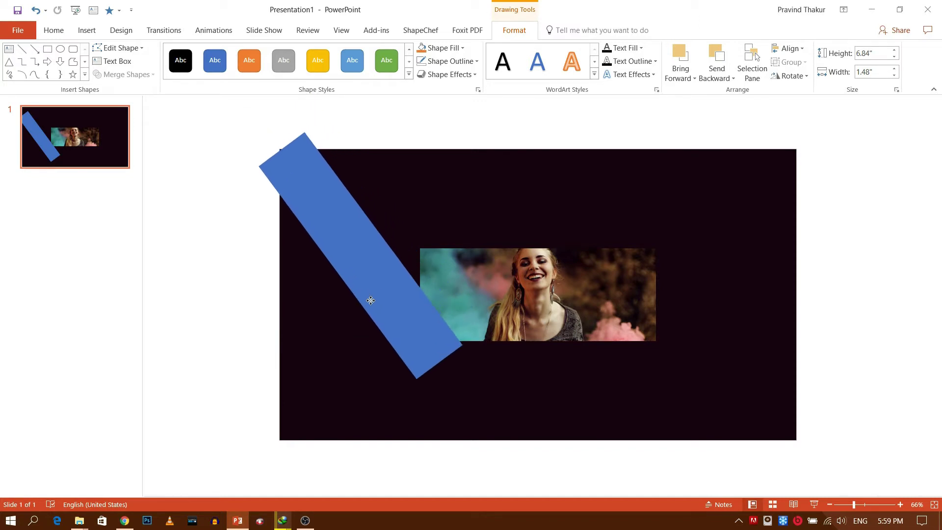
drag(370, 300, 390, 297)
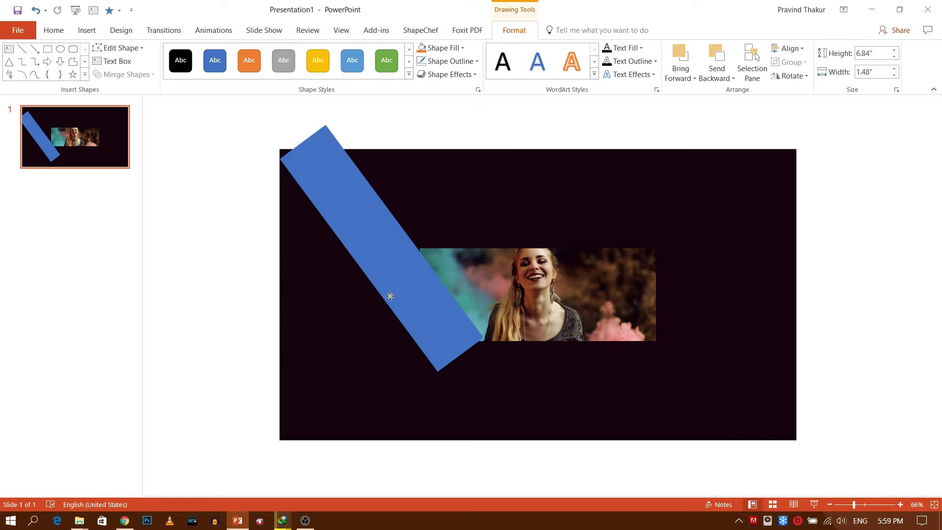
drag(390, 297, 390, 297)
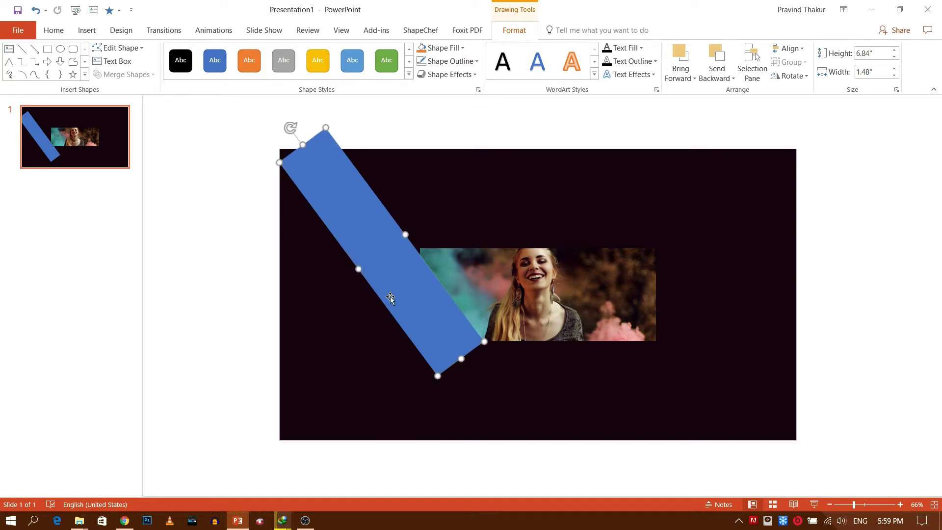
click(353, 330)
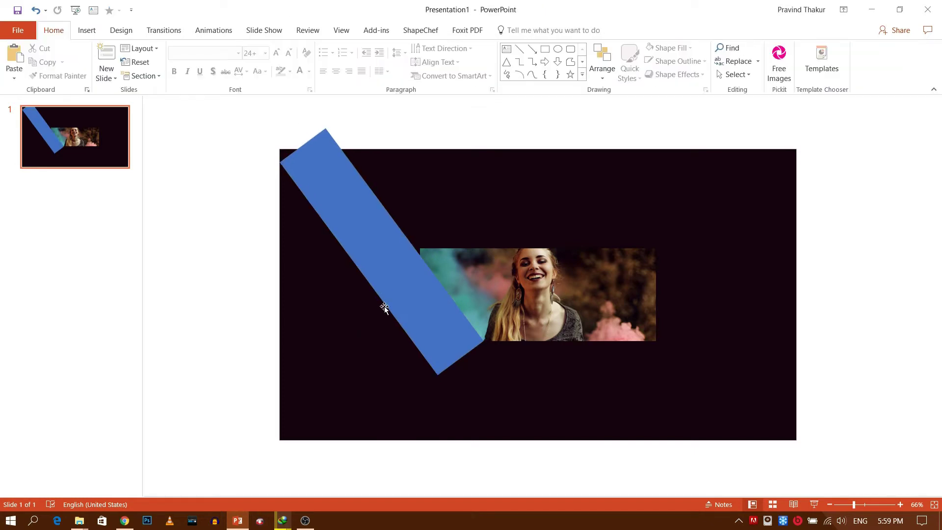
click(410, 288)
Step: Send the diagonal blue bar to the back and nudge it slightly with the arrow keys
right_click(410, 288)
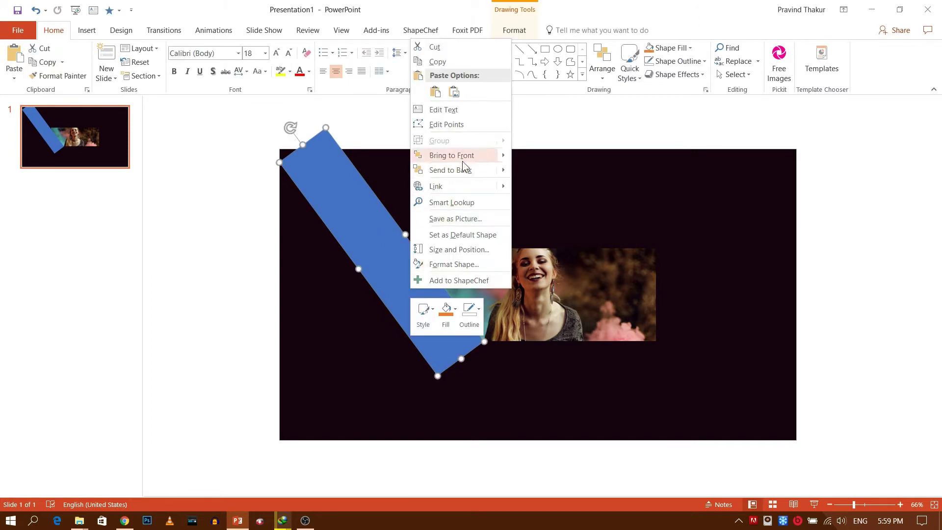
key(Escape)
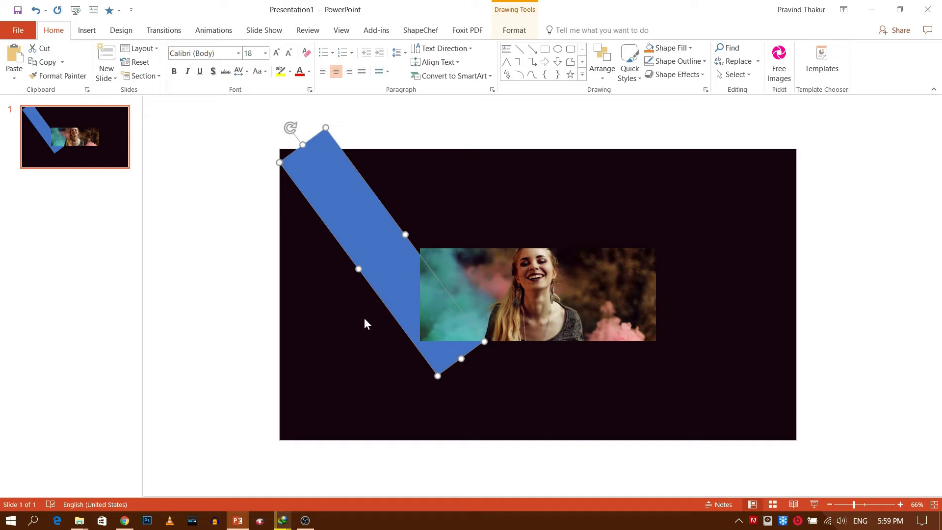
key(Right)
key(Right)
key(Right)
key(Right)
key(Right)
key(Right)
key(Right)
key(ctrl+Left)
key(ctrl+Left)
key(ctrl+Left)
click(351, 329)
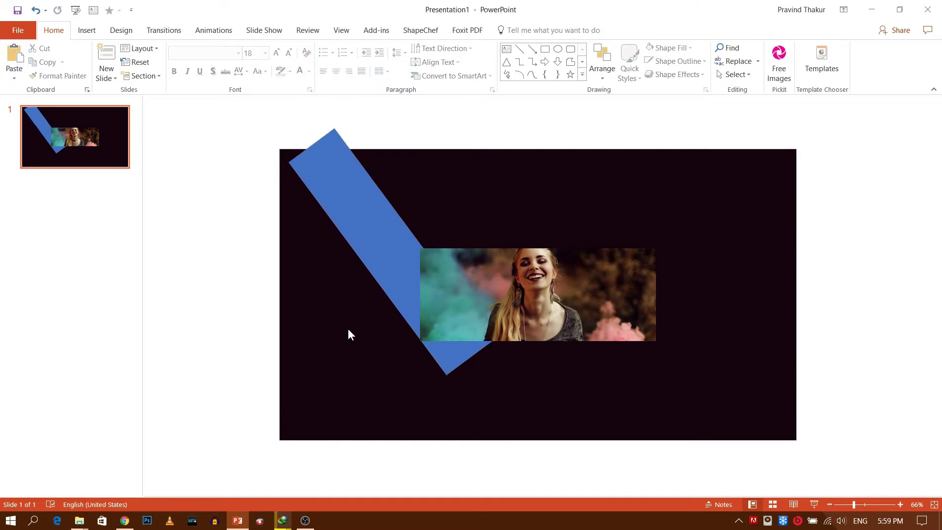
click(388, 254)
Step: Duplicate the blue bar, place the copy at the photo's right, and send it to the back
key(ctrl+d)
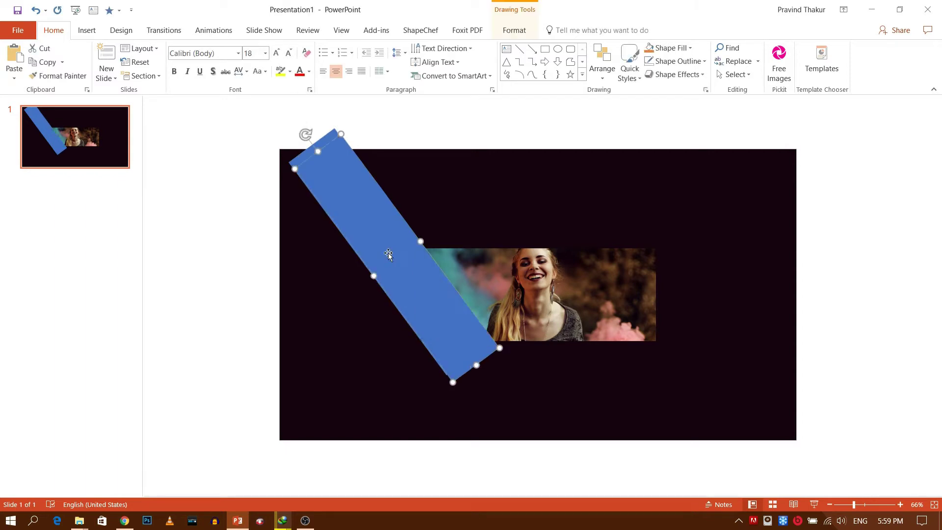
drag(329, 175, 629, 280)
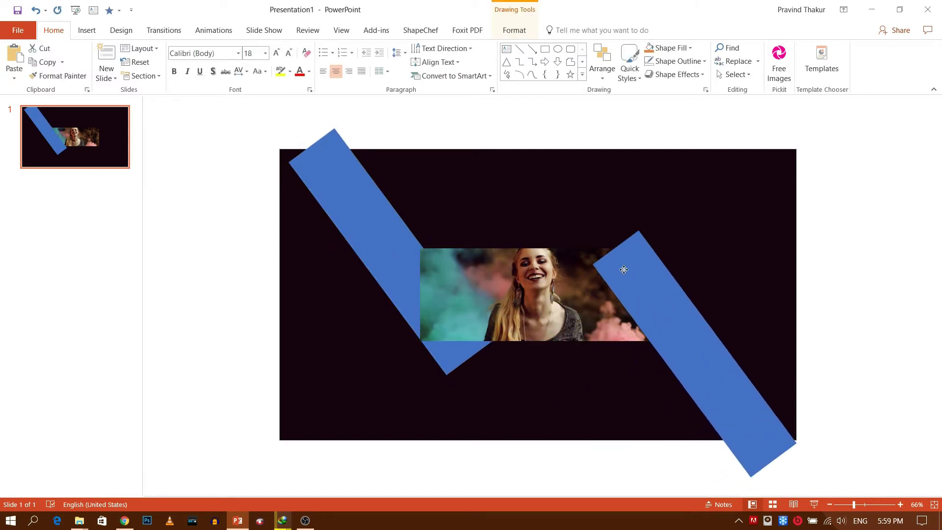
drag(629, 280, 635, 254)
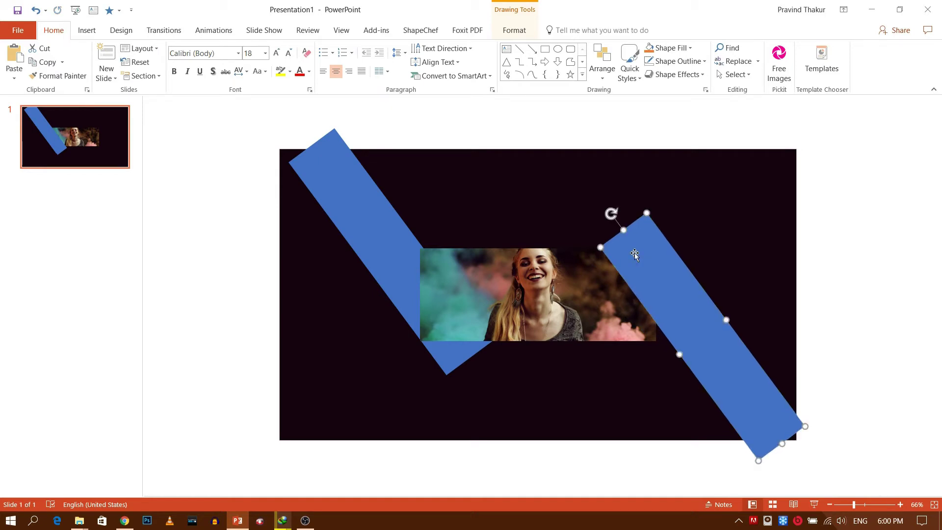
right_click(647, 256)
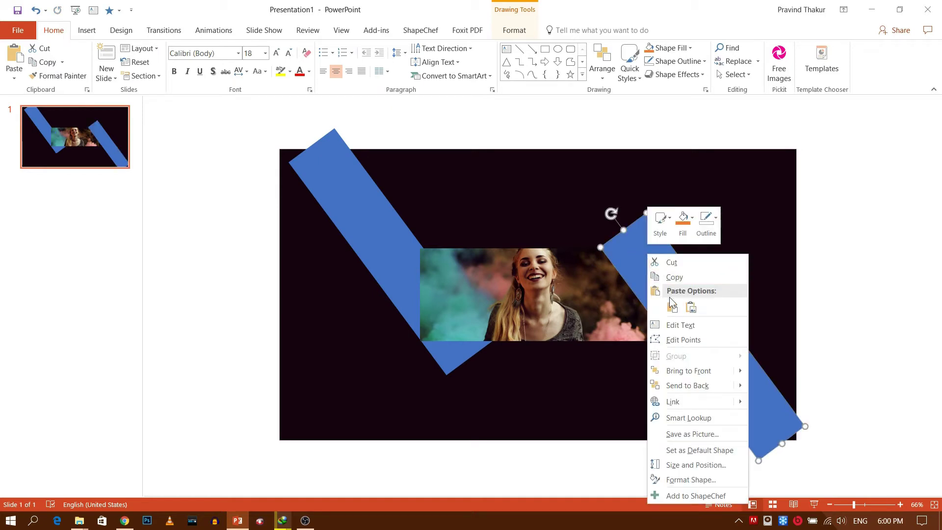
click(686, 384)
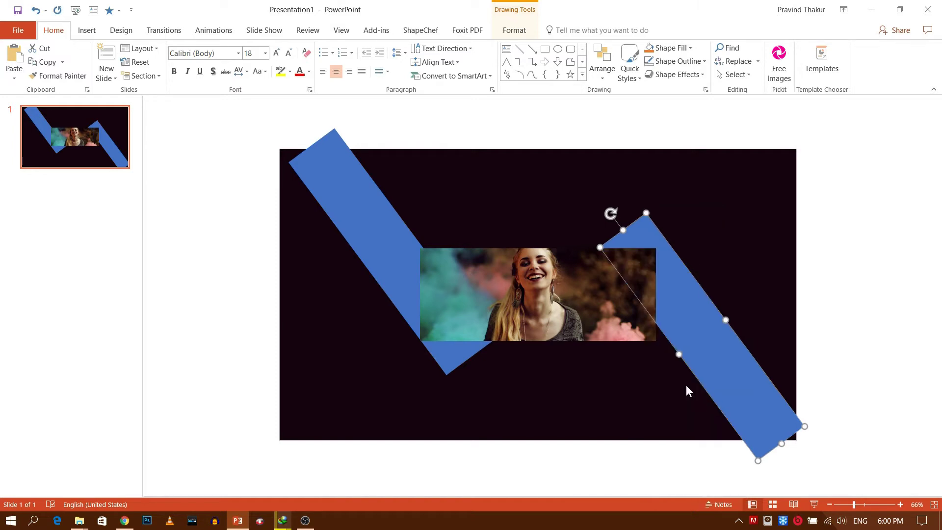
key(Left)
key(Left)
key(Left)
key(Right)
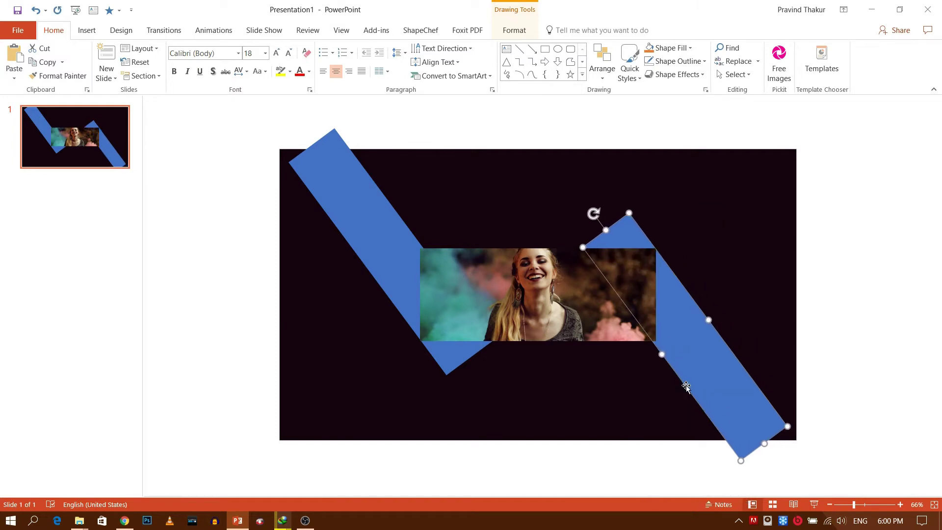
key(Left)
click(562, 396)
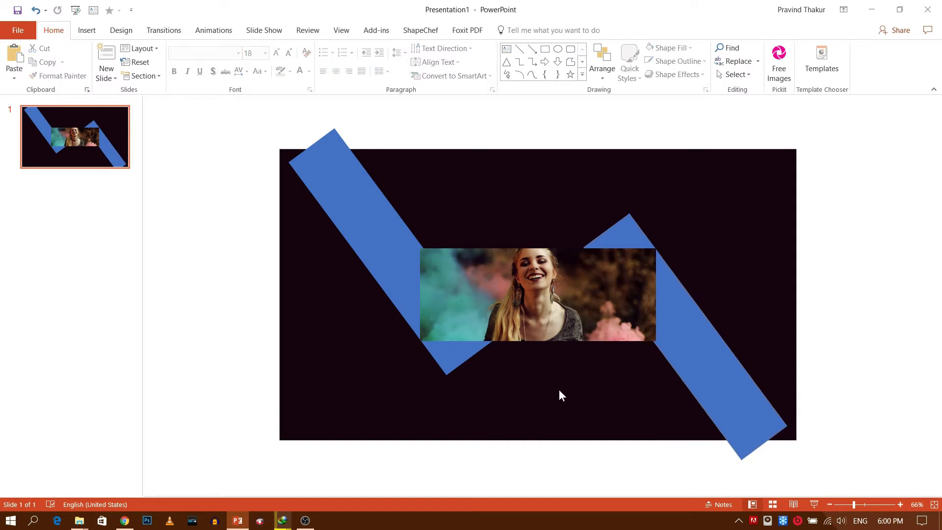
Step: Lengthen the left bar past the top edge and the right bar past the bottom edge
click(318, 181)
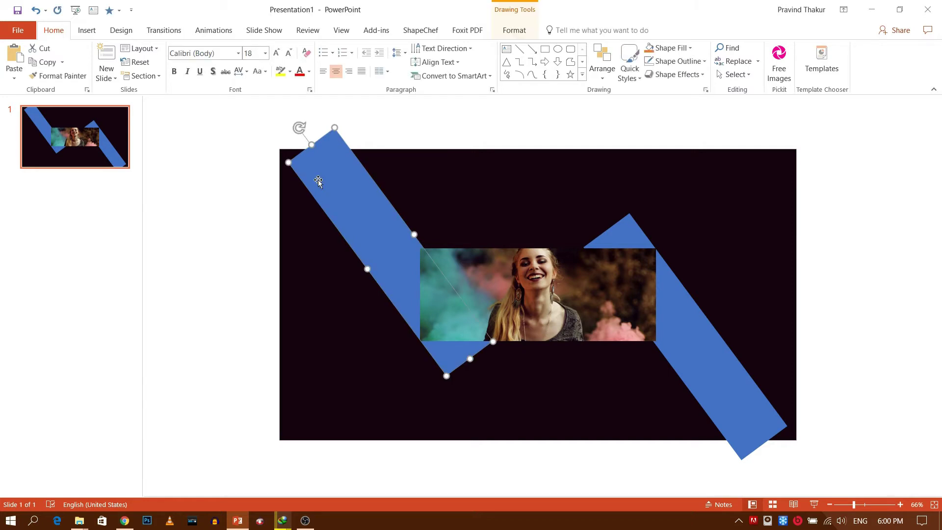
drag(312, 144, 297, 125)
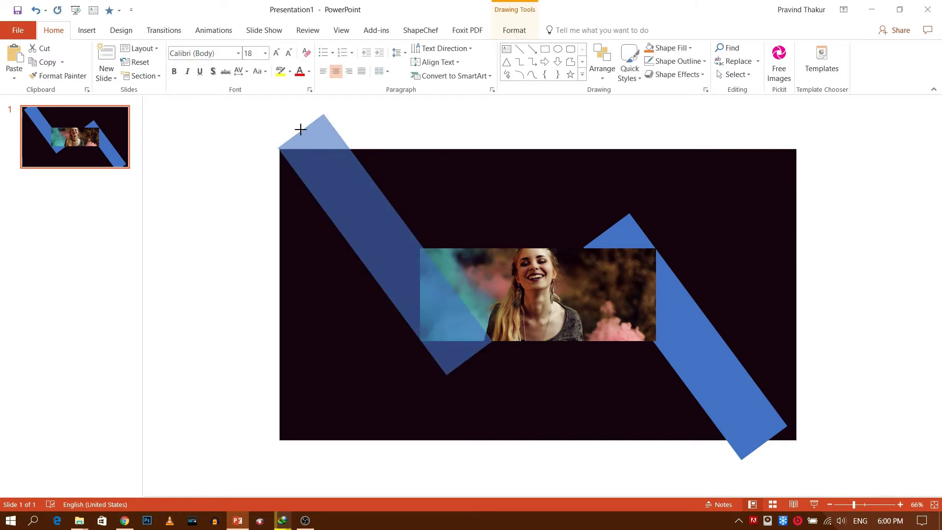
click(725, 393)
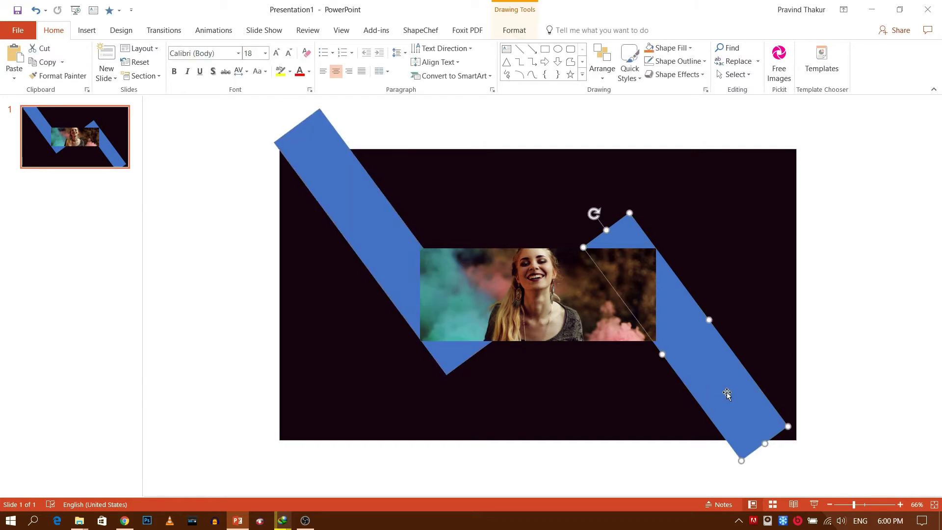
drag(765, 441, 778, 458)
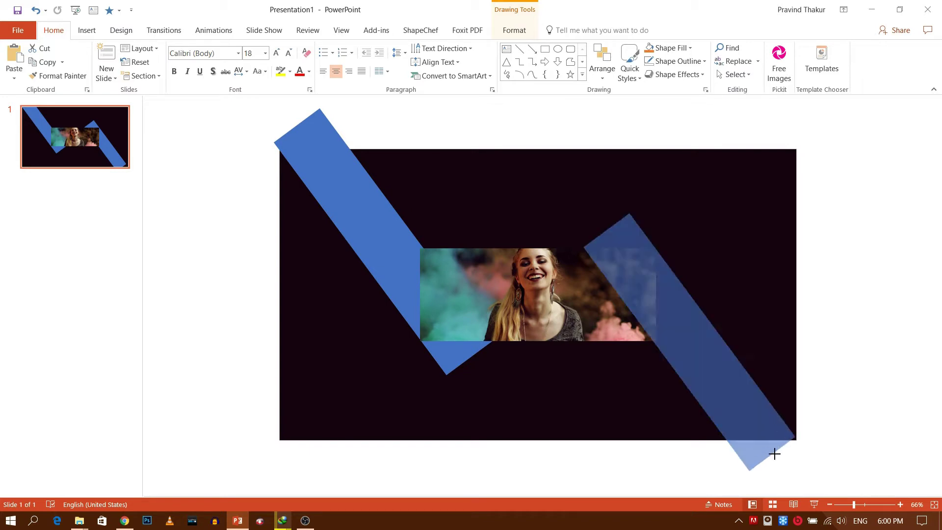
Step: Make a third copy of the right bar and move it over the photo's centre
click(608, 405)
click(704, 349)
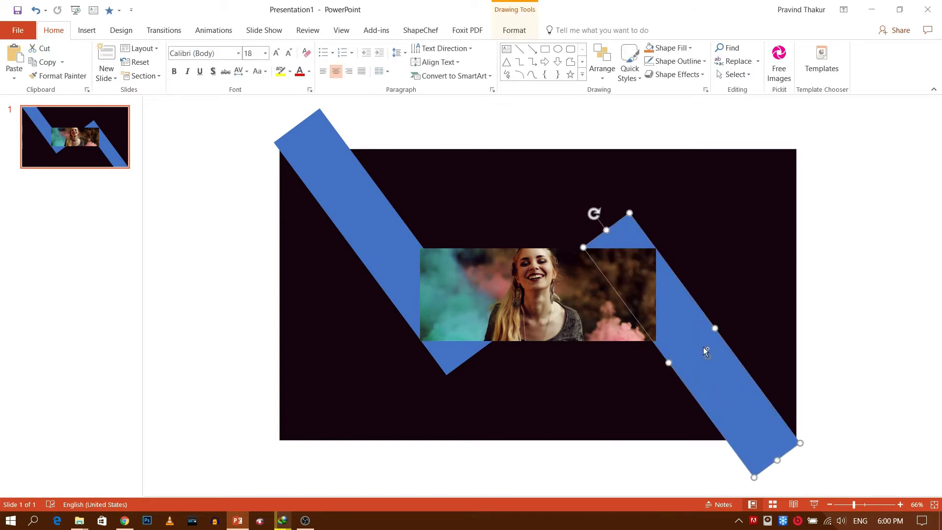
key(ctrl+z)
ctrl+drag(700, 341, 529, 298)
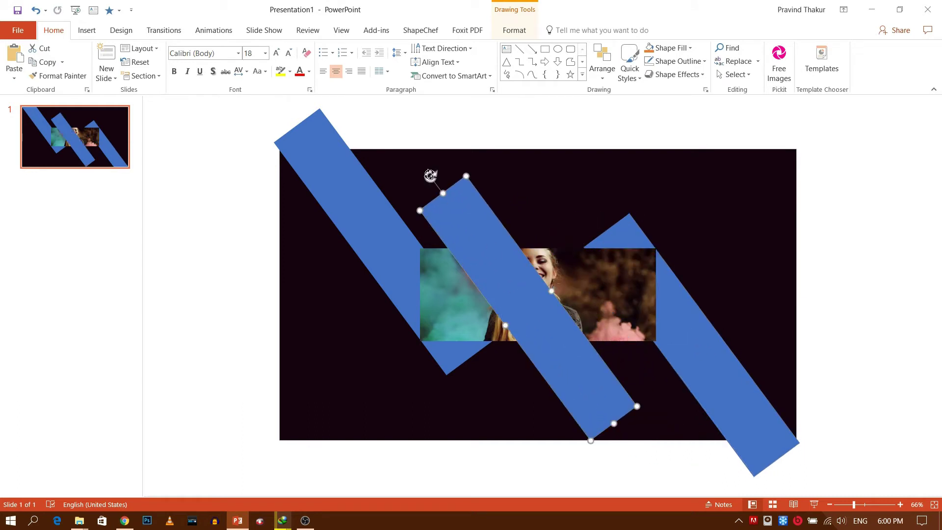
Step: Turn the centre copy into a short horizontal rectangle at the photo's top edge
drag(430, 176, 363, 307)
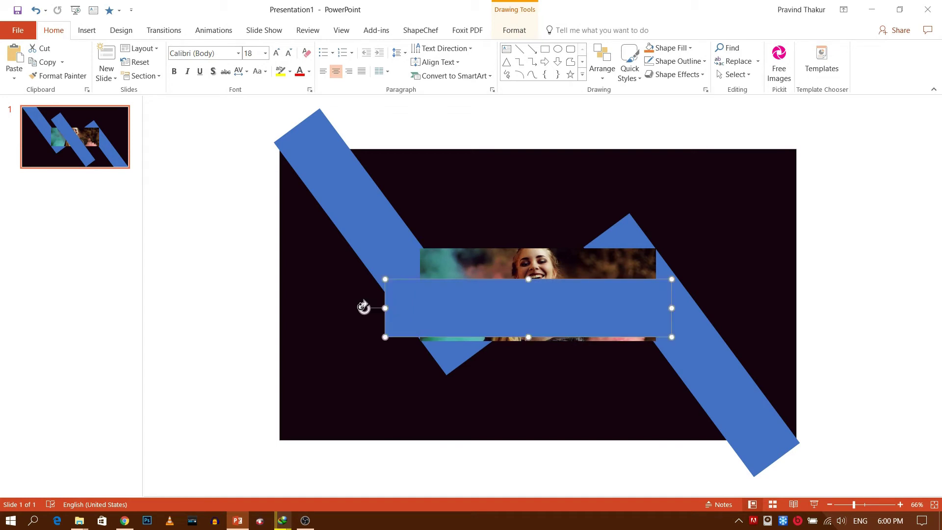
mouse_move(386, 307)
mouse_down()
mouse_move(578, 308)
mouse_move(615, 207)
mouse_up()
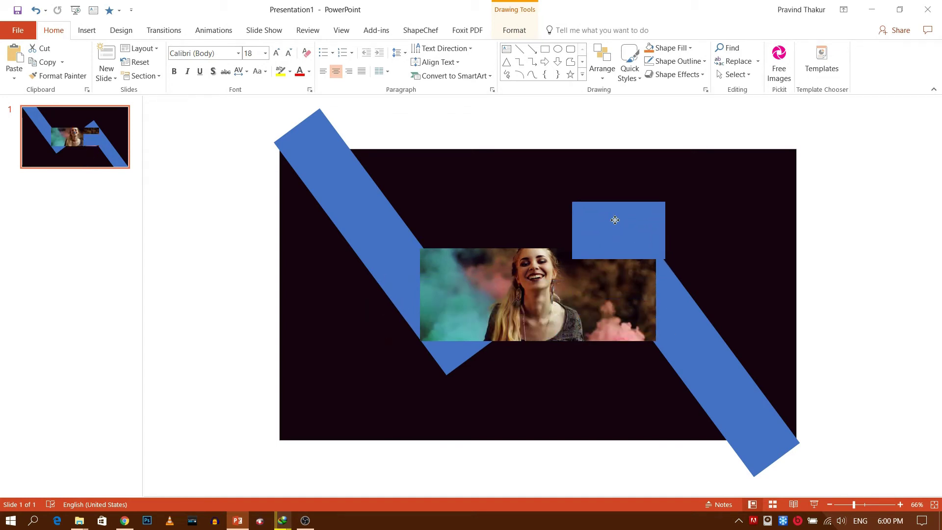
drag(615, 206, 615, 212)
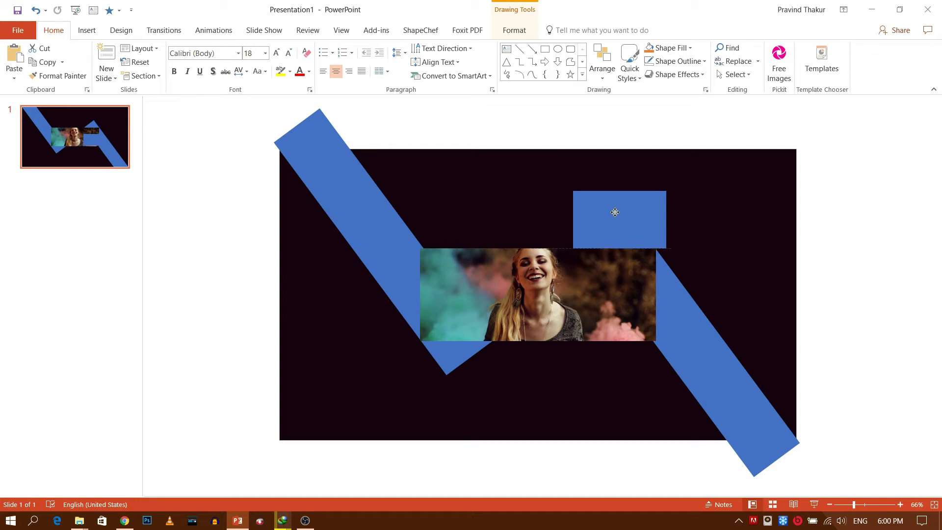
drag(615, 207, 615, 197)
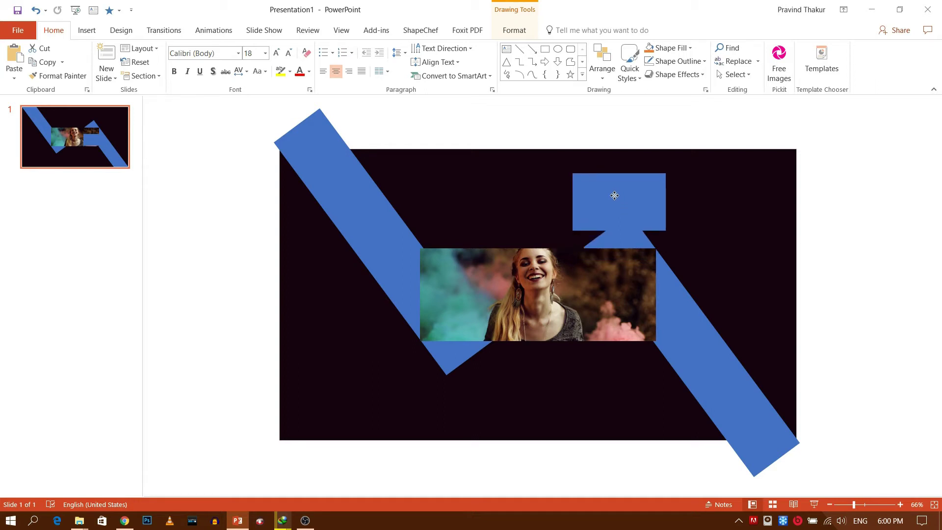
Step: Bring both the right and left diagonal bars in front of the photo
click(675, 334)
right_click(676, 334)
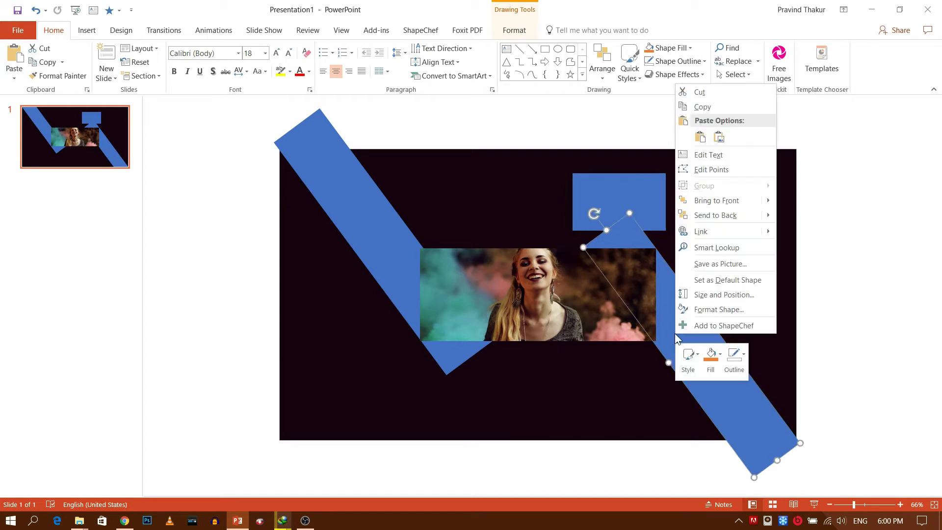
click(726, 202)
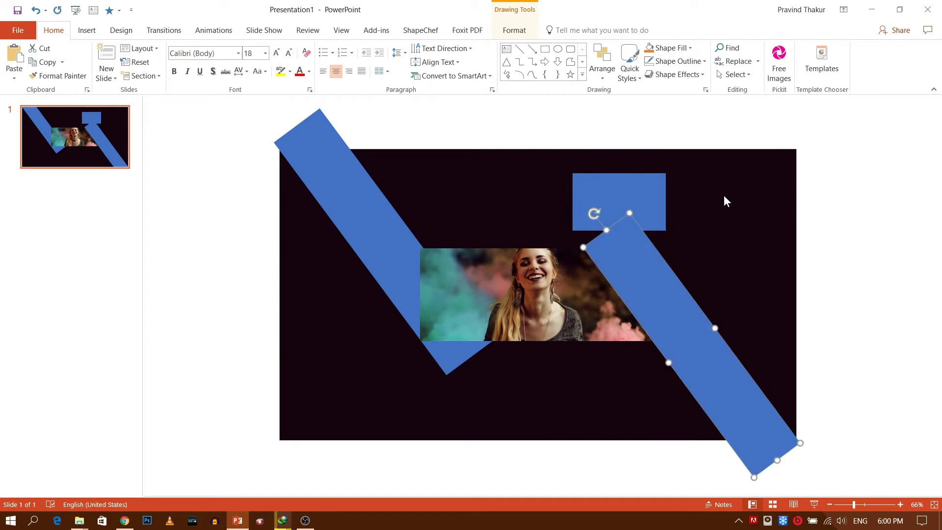
click(390, 227)
right_click(389, 227)
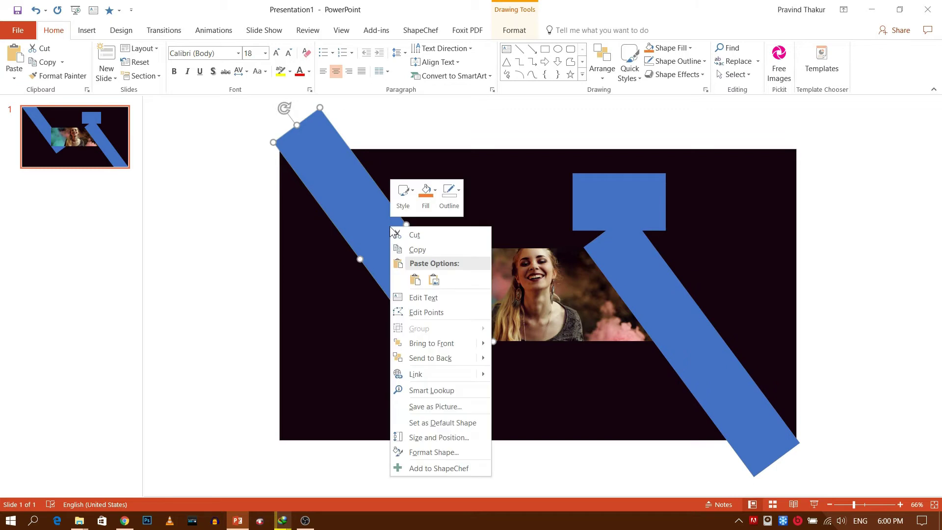
click(432, 343)
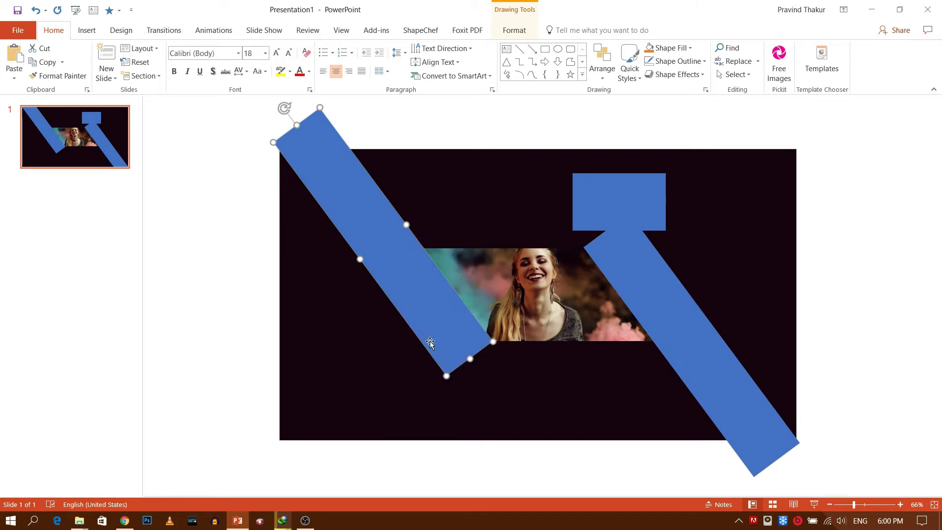
click(561, 392)
Step: Move the small rectangle onto the right bar's upper tip and send it behind the bar
click(611, 203)
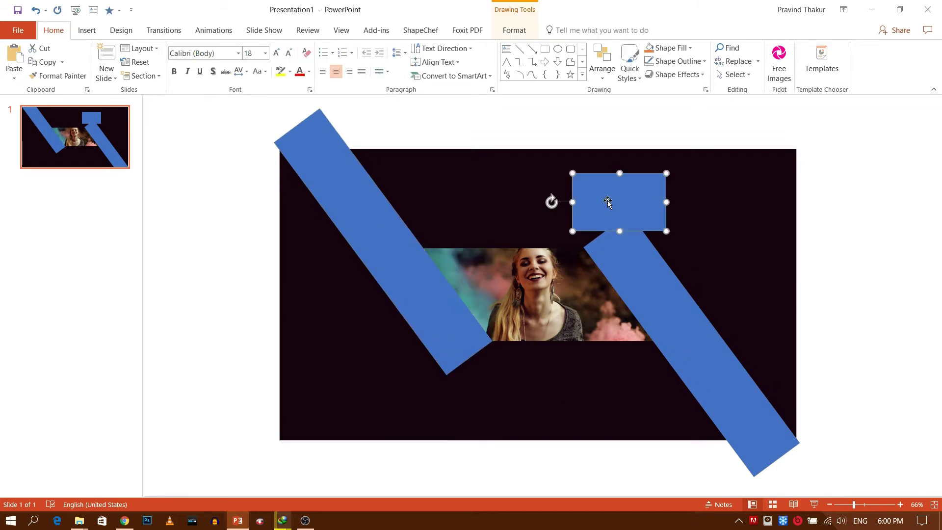
drag(613, 203, 615, 218)
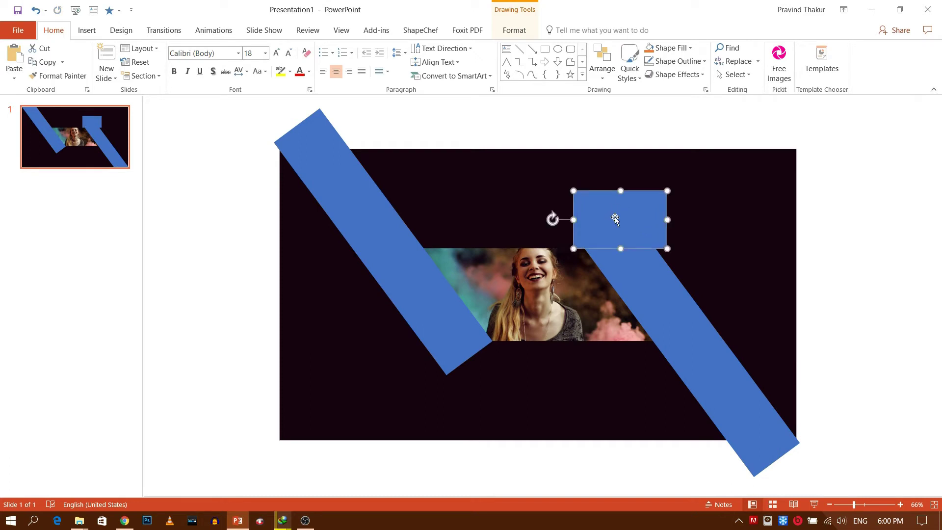
click(601, 359)
click(658, 309)
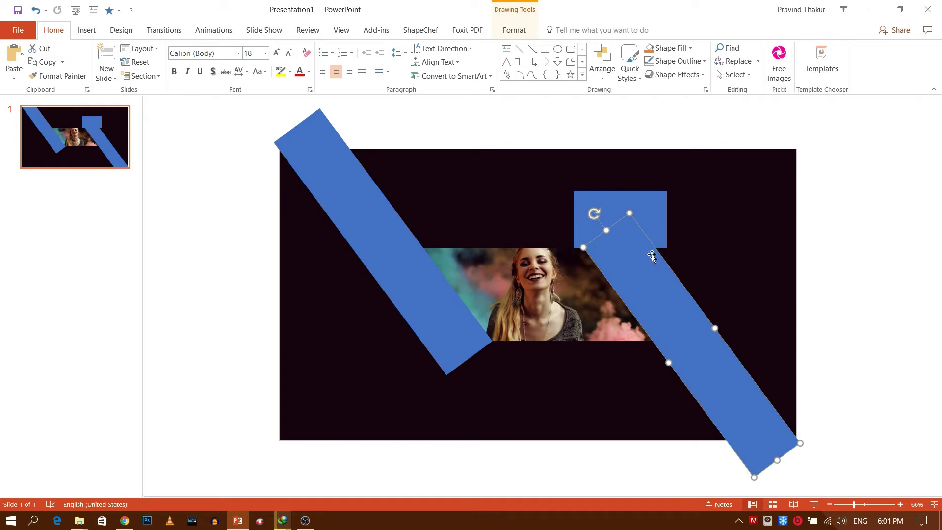
click(656, 211)
right_click(655, 211)
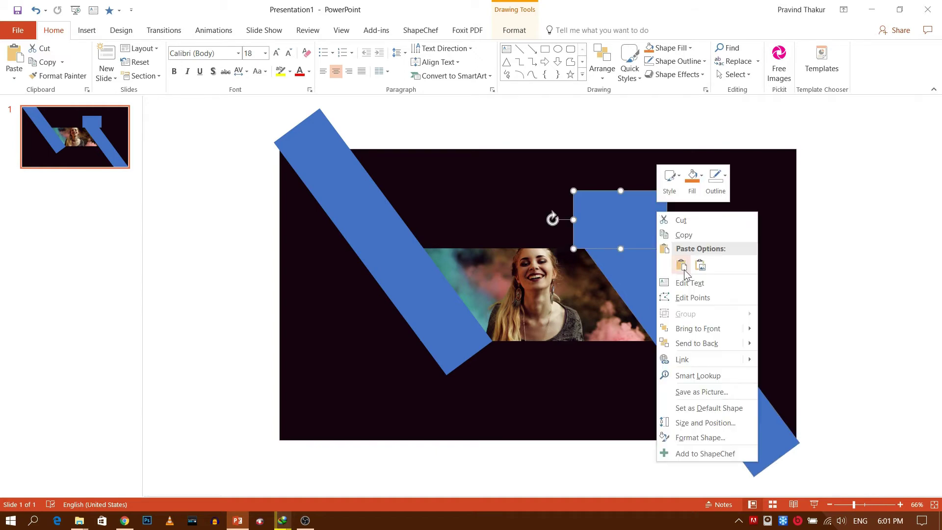
click(689, 340)
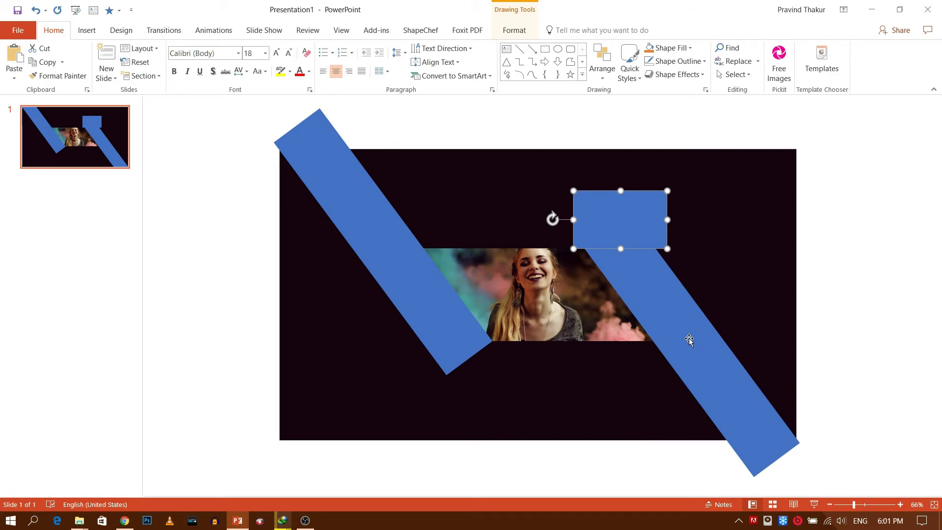
click(573, 417)
Step: Subtract the small rectangle from the right bar so its upper end is cut flat
click(646, 307)
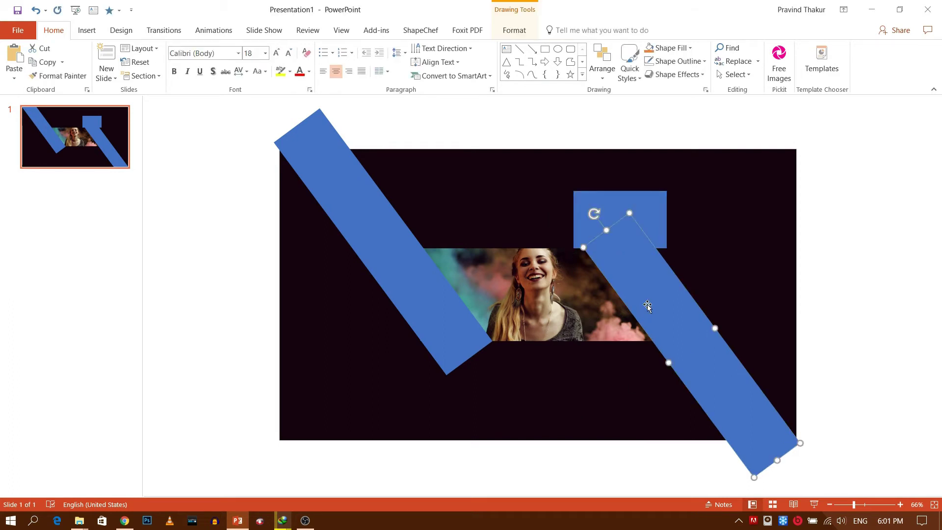
shift+click(651, 215)
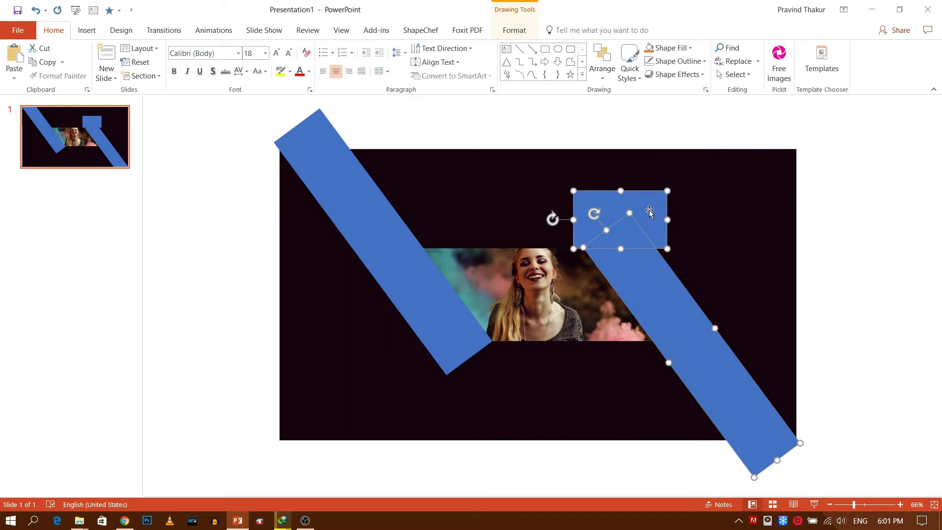
click(517, 31)
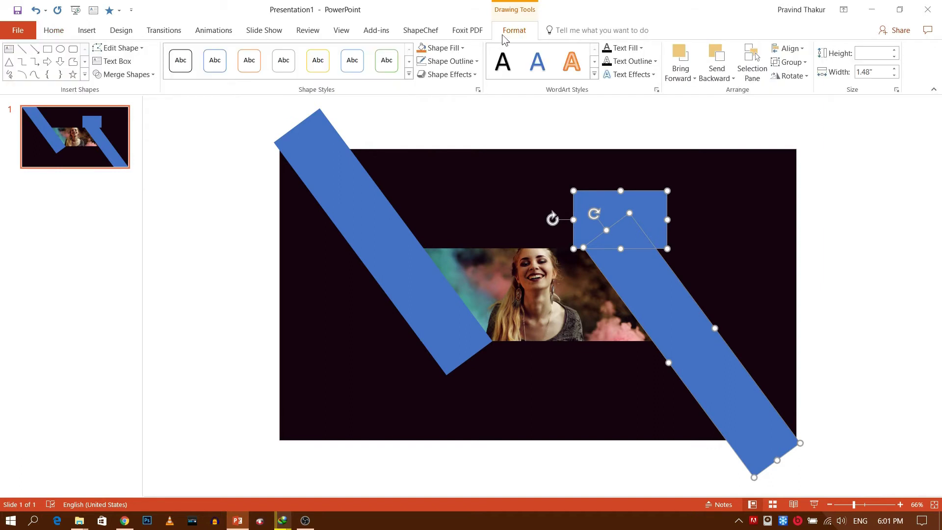
click(147, 75)
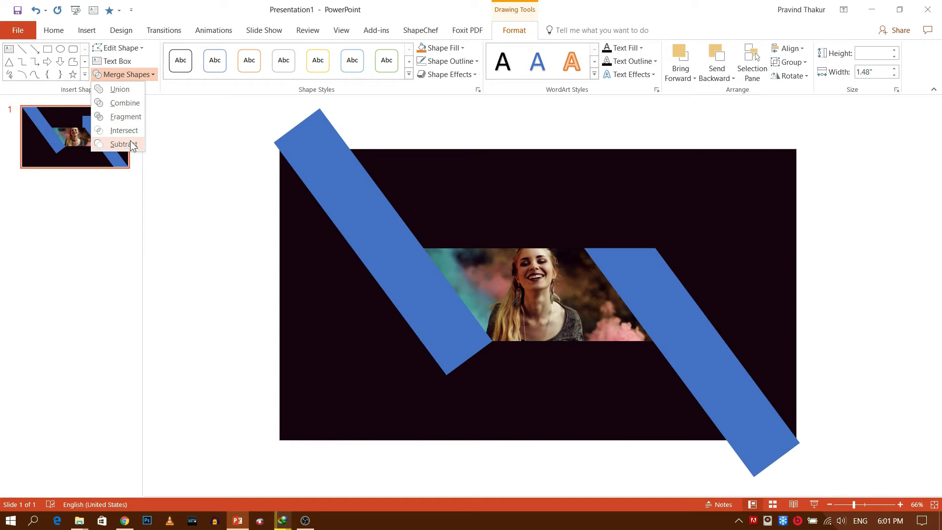
click(130, 143)
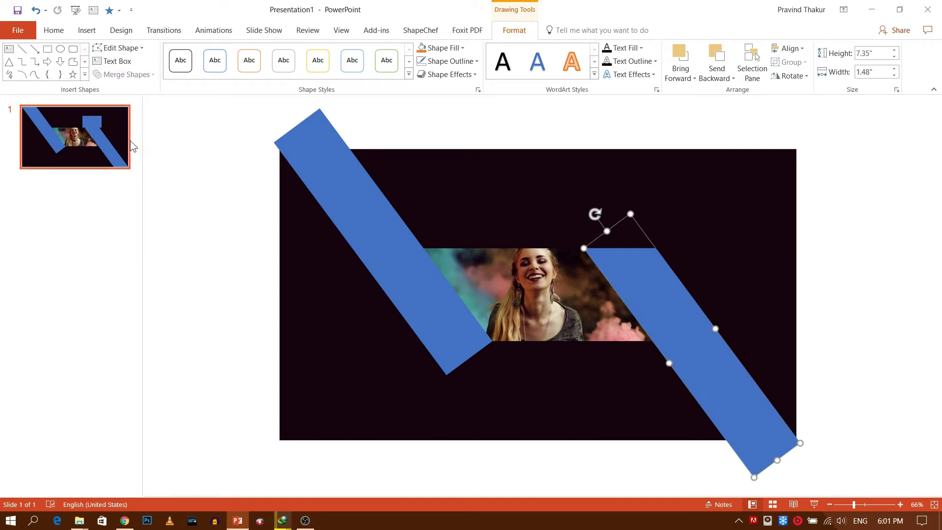
click(312, 310)
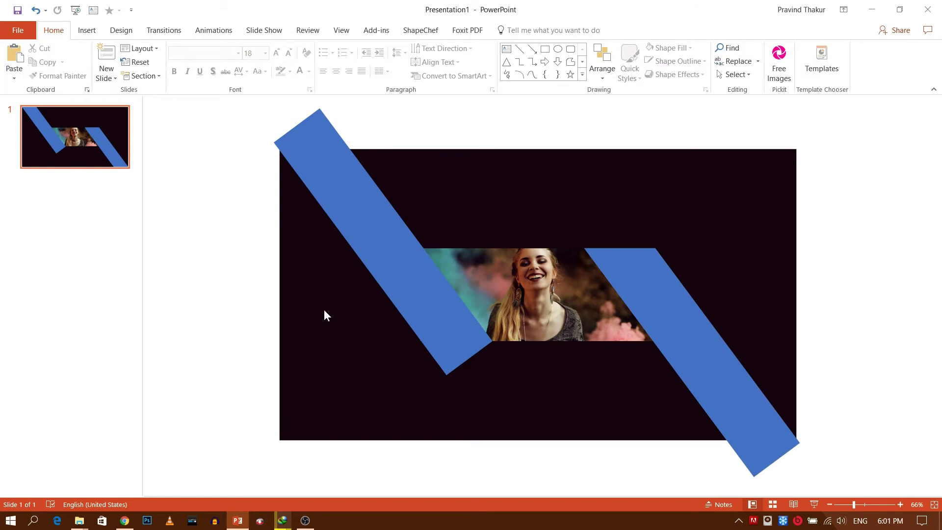
click(433, 322)
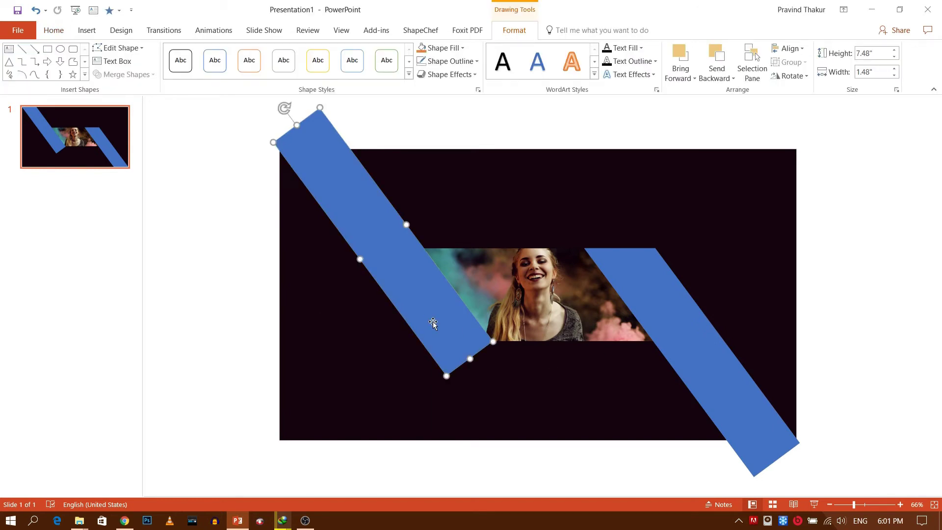
Step: Copy the left bar into a 2-inch horizontal block aligned under the photo's bottom edge
drag(367, 217, 378, 303)
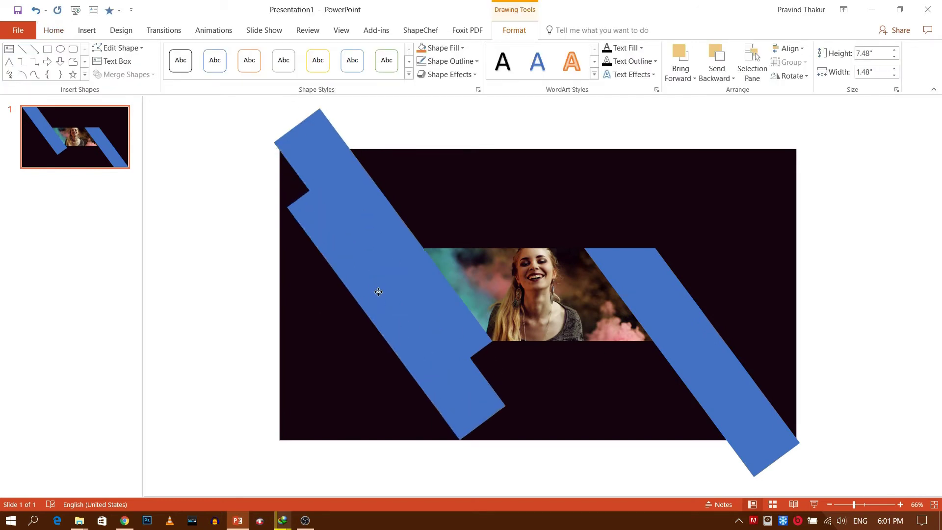
drag(314, 216, 454, 400)
mouse_move(446, 365)
mouse_down()
mouse_move(418, 320)
mouse_move(385, 326)
mouse_up()
drag(362, 297, 331, 335)
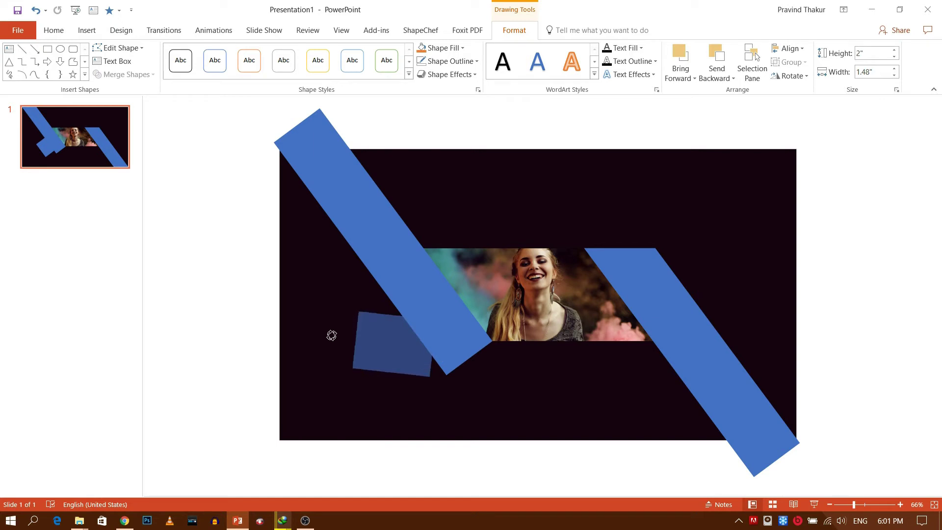
drag(332, 336, 330, 341)
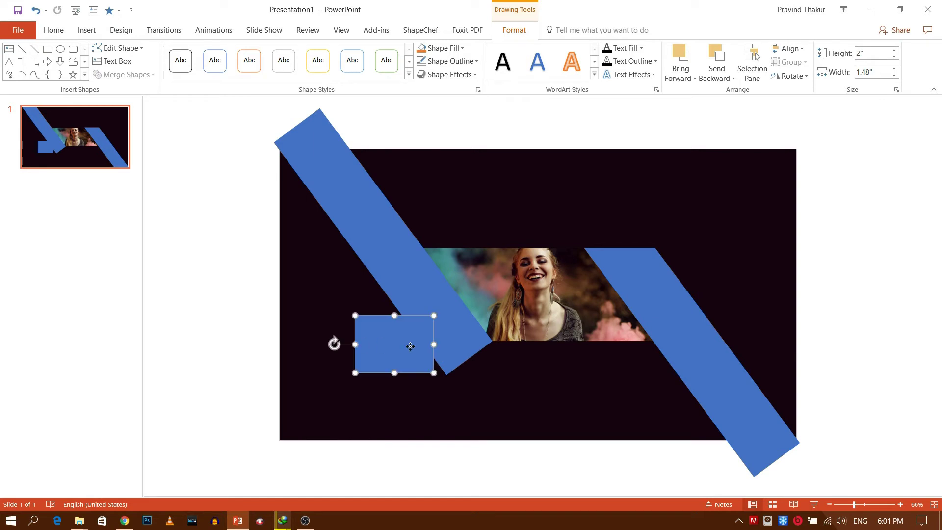
drag(411, 347, 503, 343)
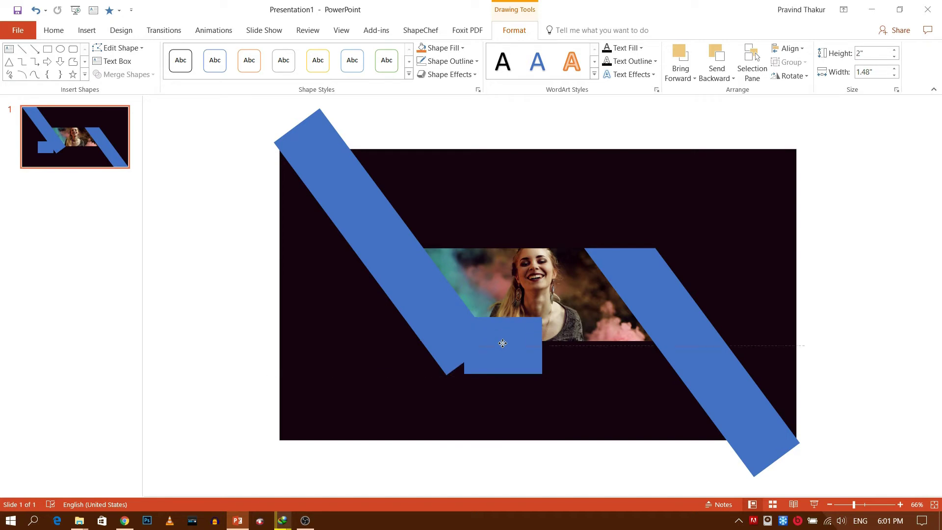
mouse_move(502, 343)
mouse_down()
mouse_move(458, 355)
mouse_move(454, 371)
mouse_up()
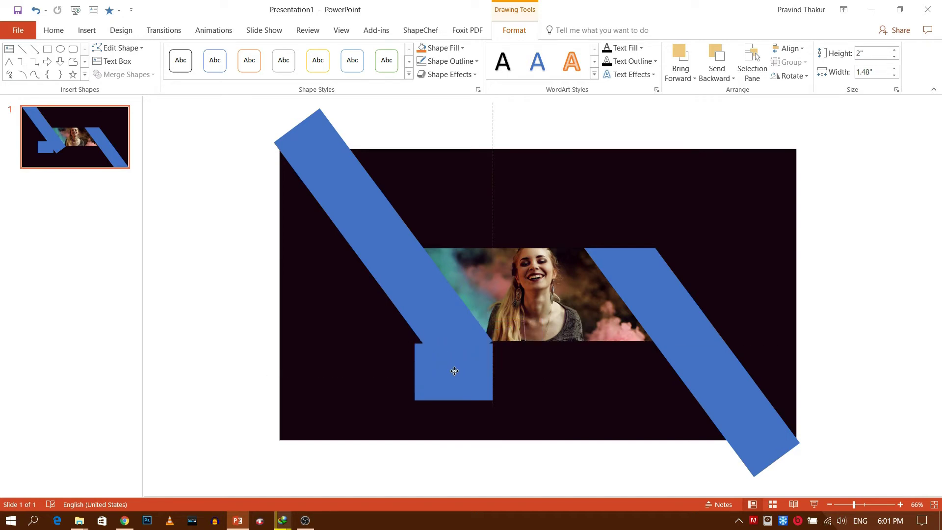
drag(454, 371, 454, 369)
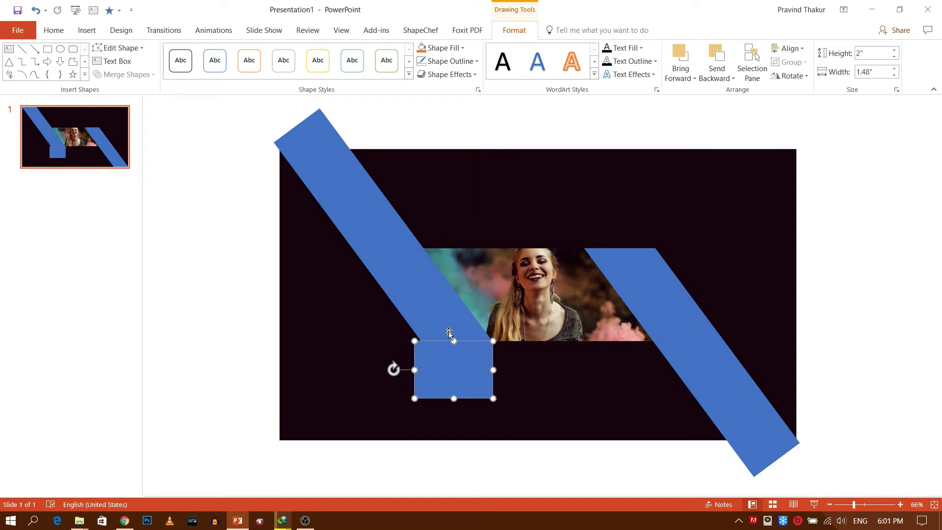
Step: Merge Shapes > Subtract the block from the left bar, flattening its lower tip
click(431, 290)
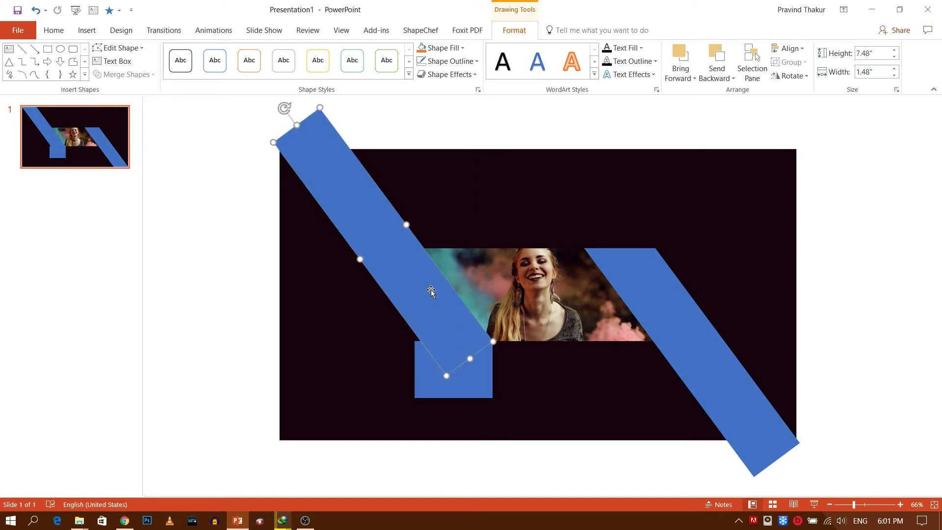
click(343, 320)
click(378, 254)
shift+click(428, 382)
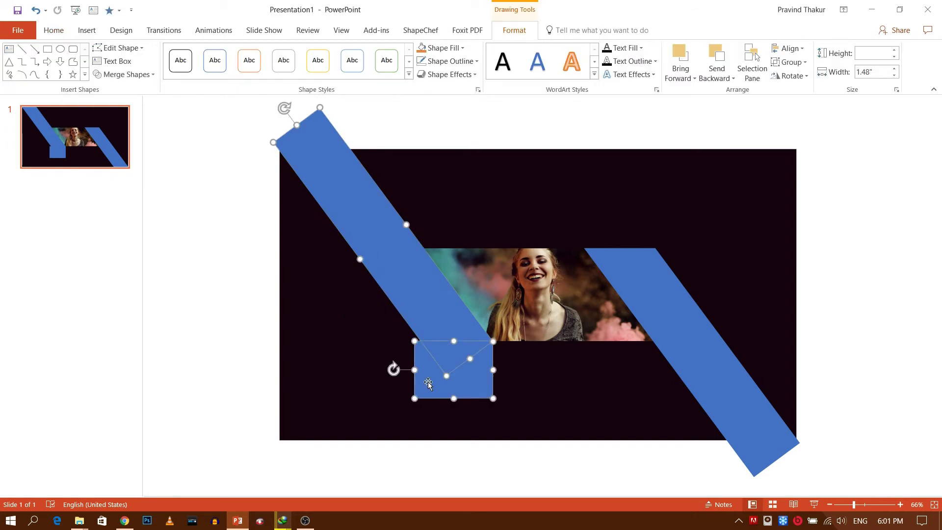
click(139, 78)
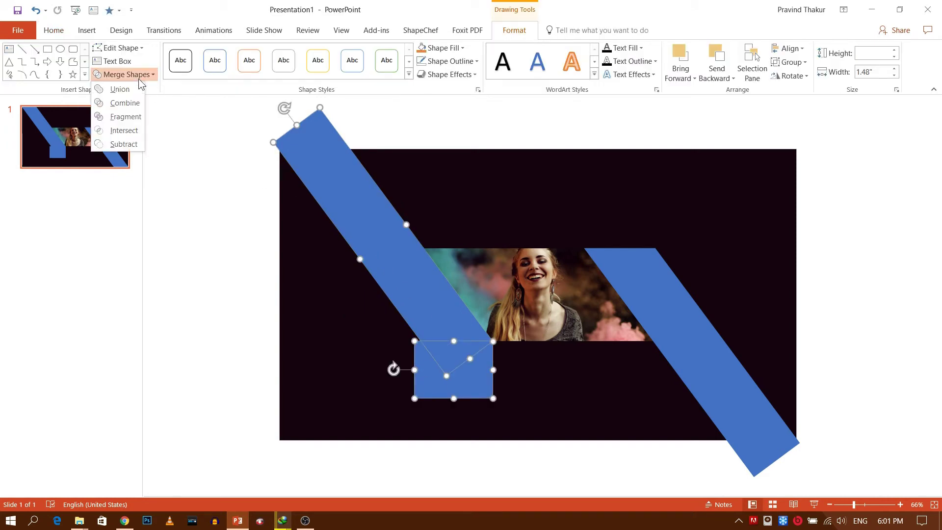
click(132, 142)
click(321, 322)
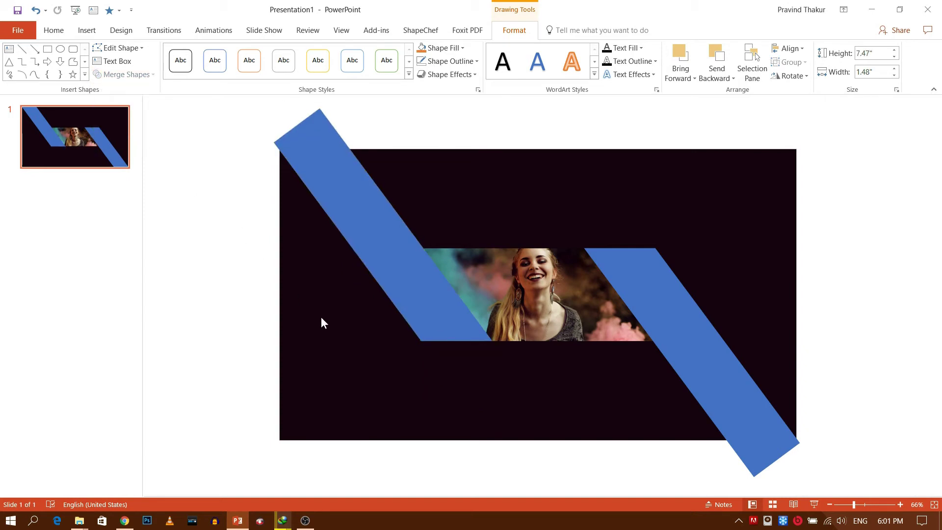
click(435, 296)
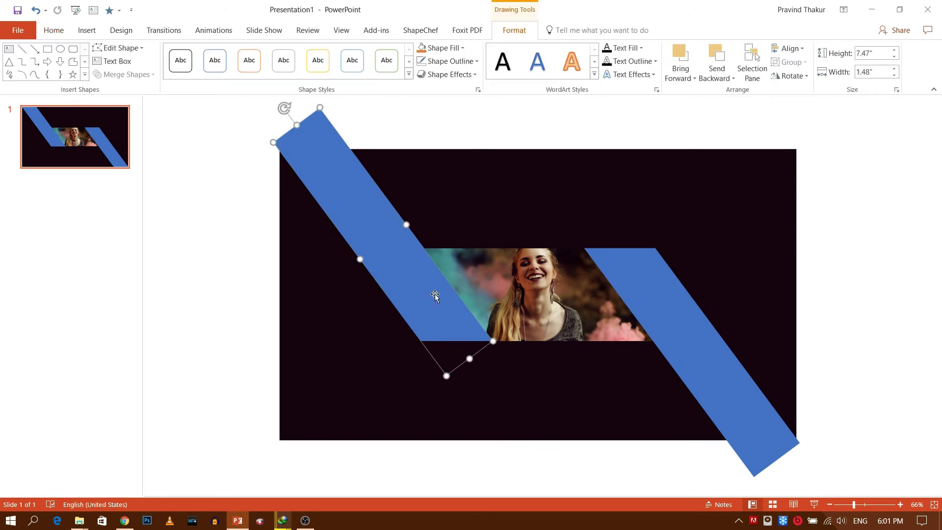
click(388, 360)
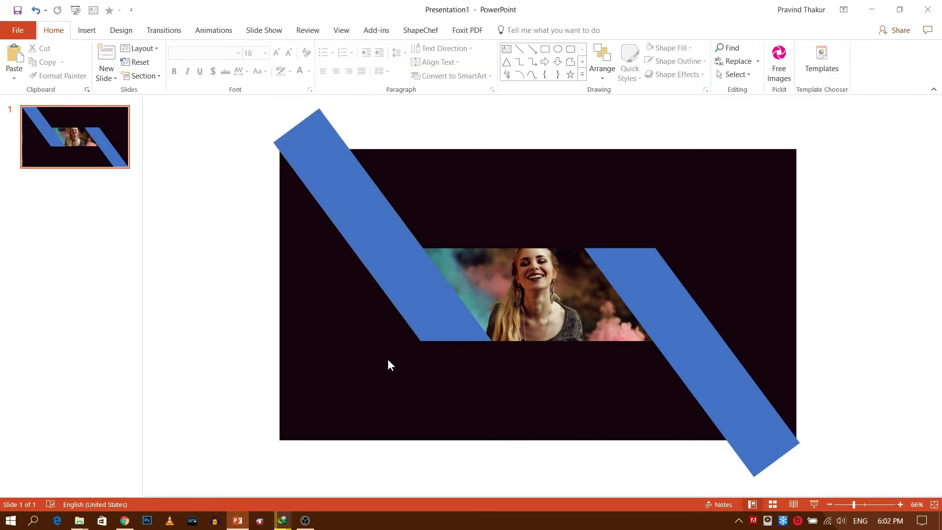
Step: Fill the left bar with teal picked from the photo using the Shape Fill eyedropper
click(385, 232)
right_click(385, 232)
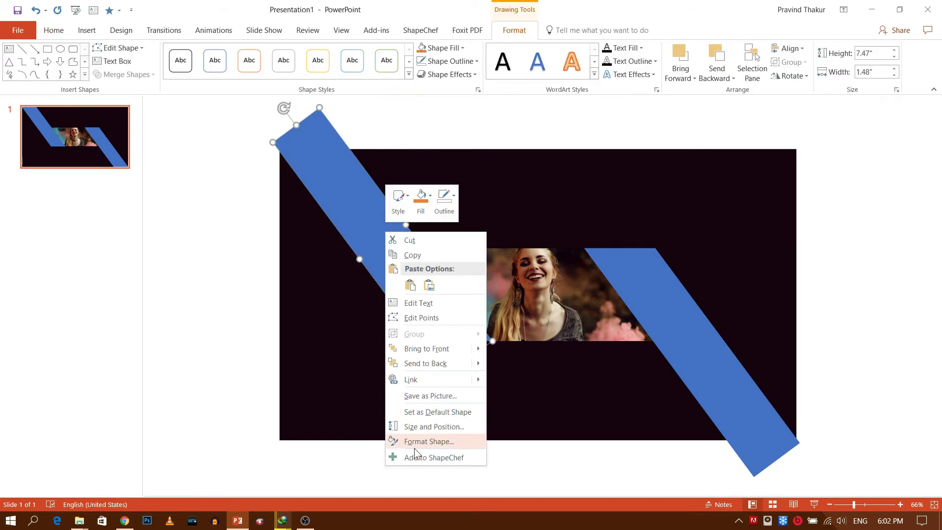
key(Escape)
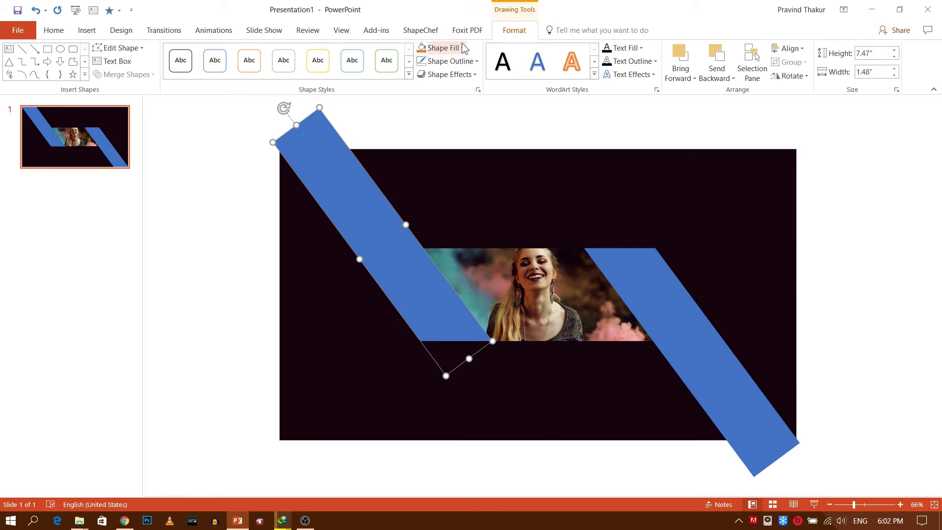
click(461, 48)
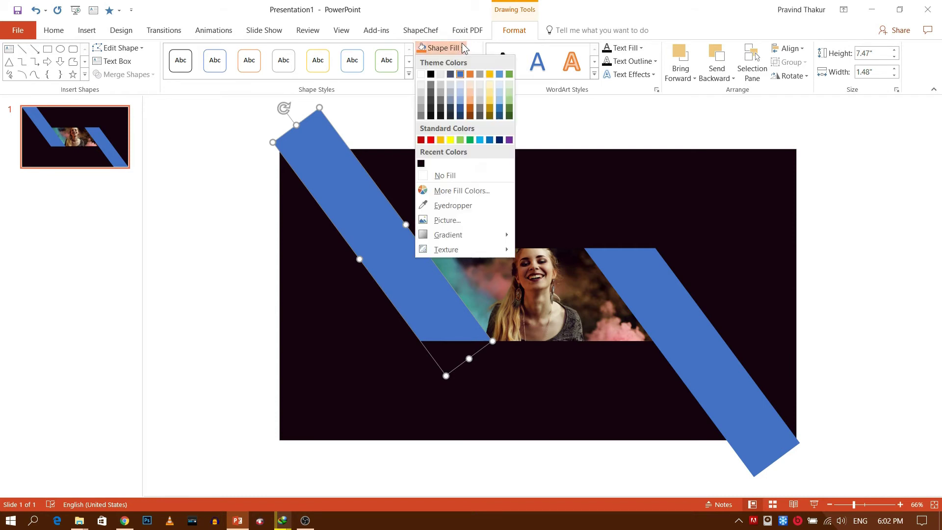
click(453, 206)
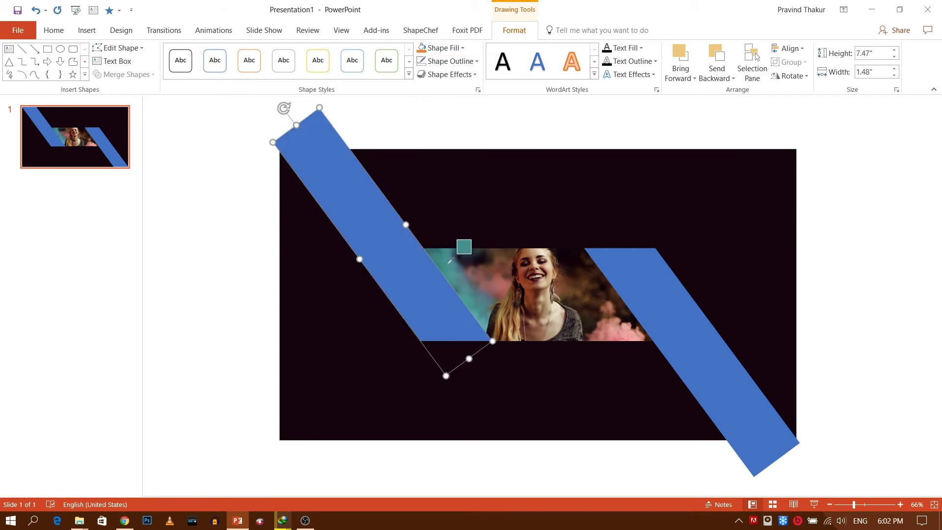
click(449, 263)
click(363, 352)
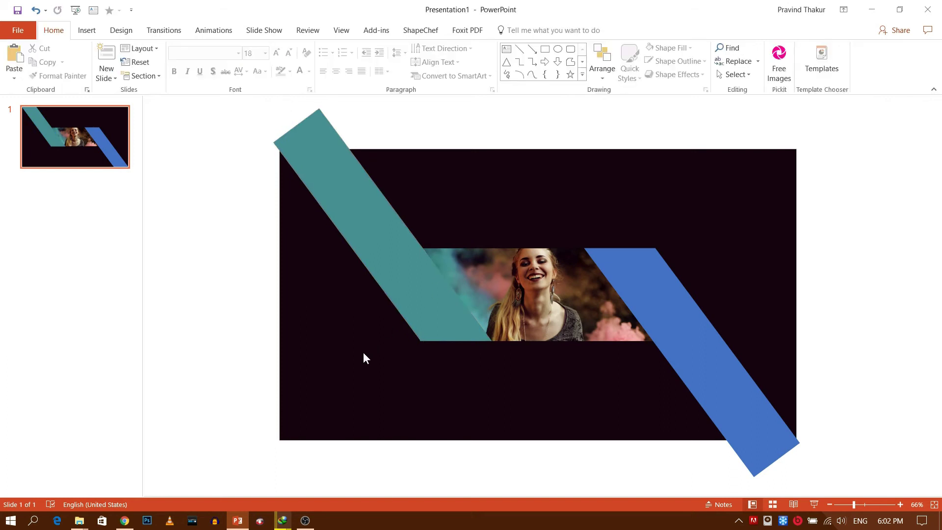
click(678, 294)
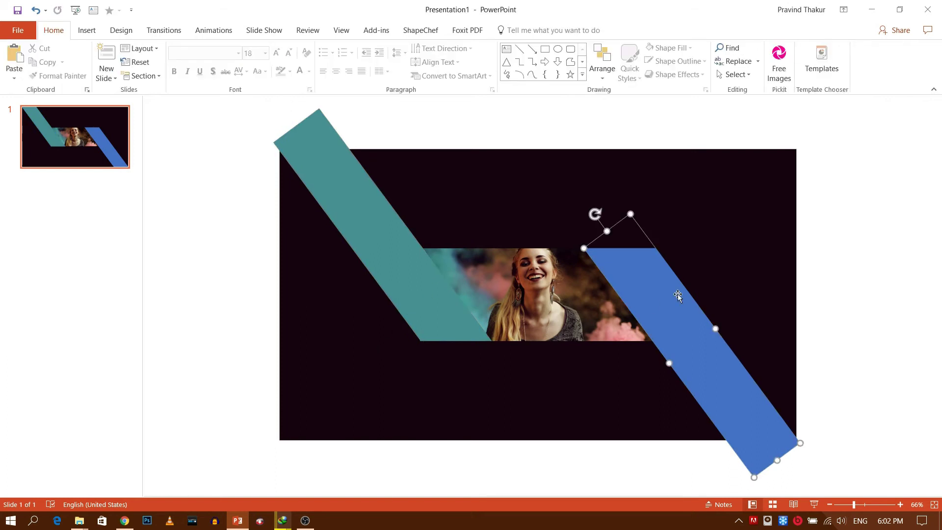
Step: Fill the right diagonal bar with pink sampled from the photo using the Eyedropper
click(471, 73)
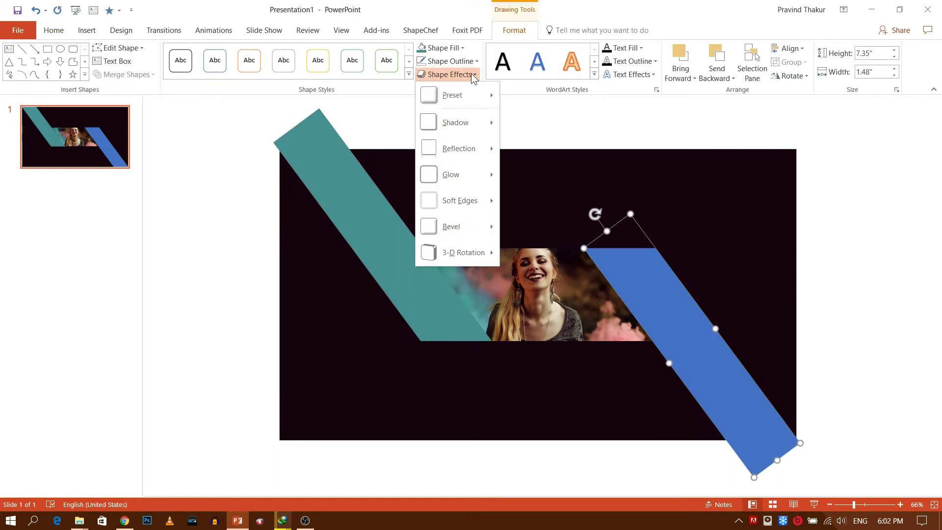
click(459, 48)
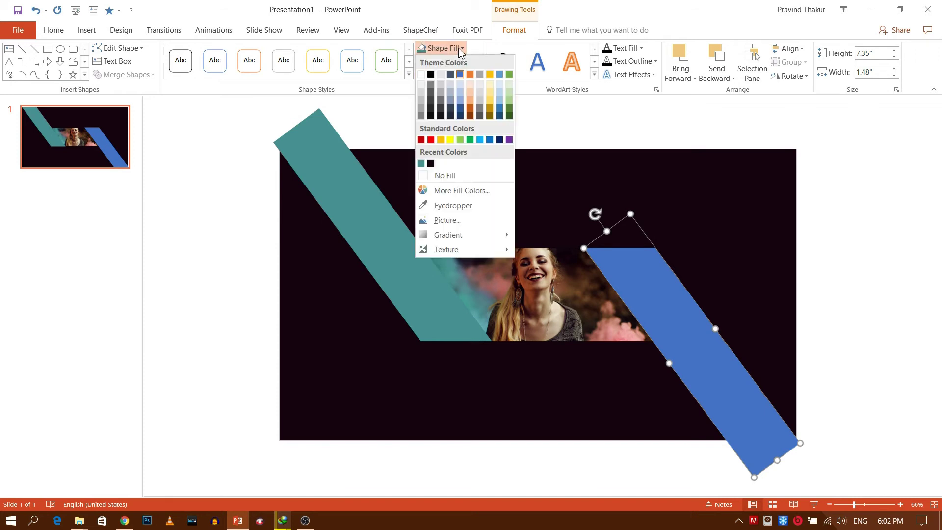
click(453, 205)
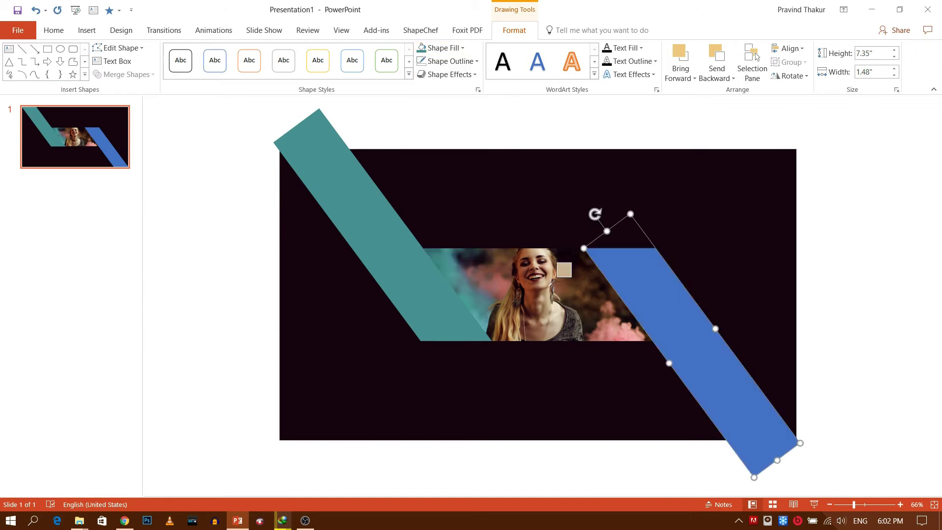
click(622, 334)
click(499, 409)
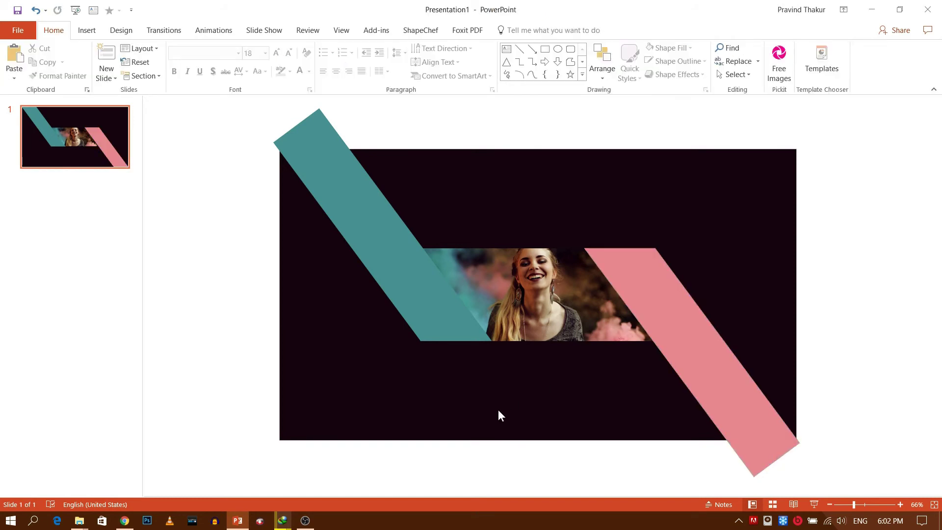
click(84, 36)
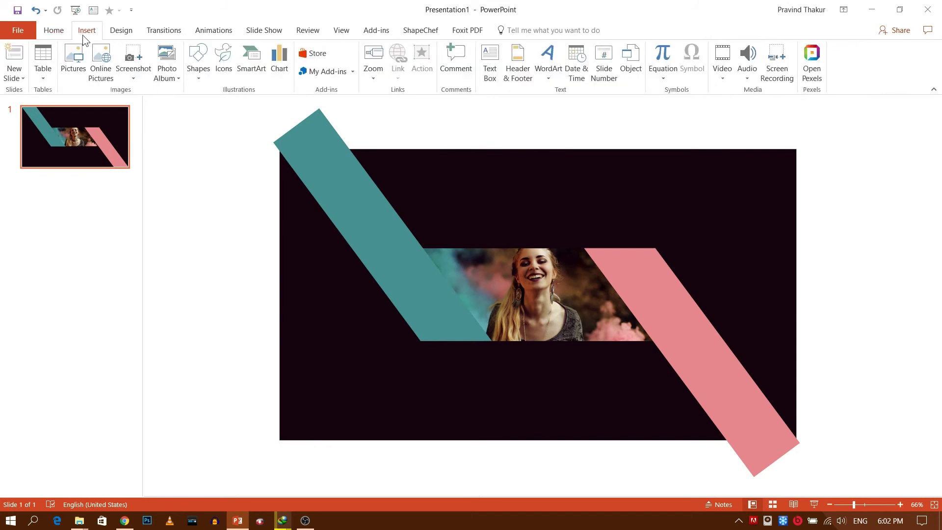
Step: Insert a plain WordArt reading POWERPOINT and place it just above the photo
click(195, 70)
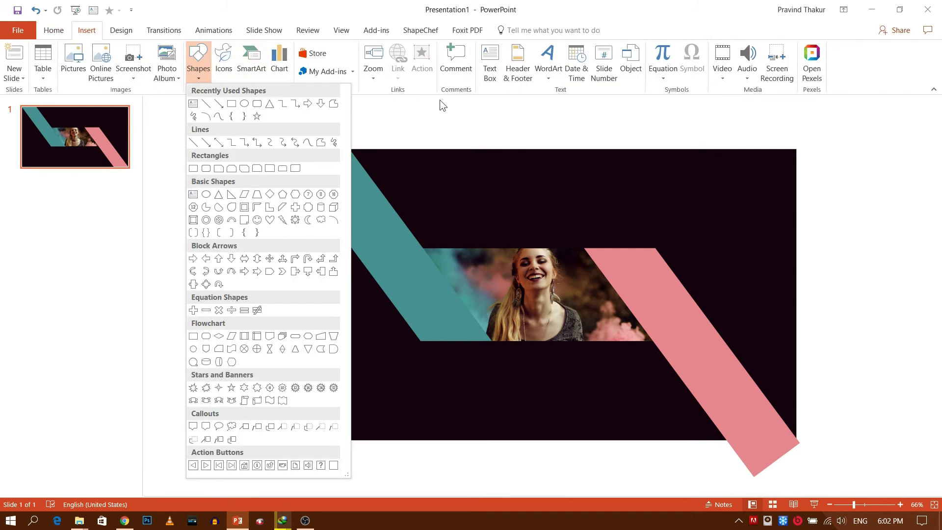
click(549, 73)
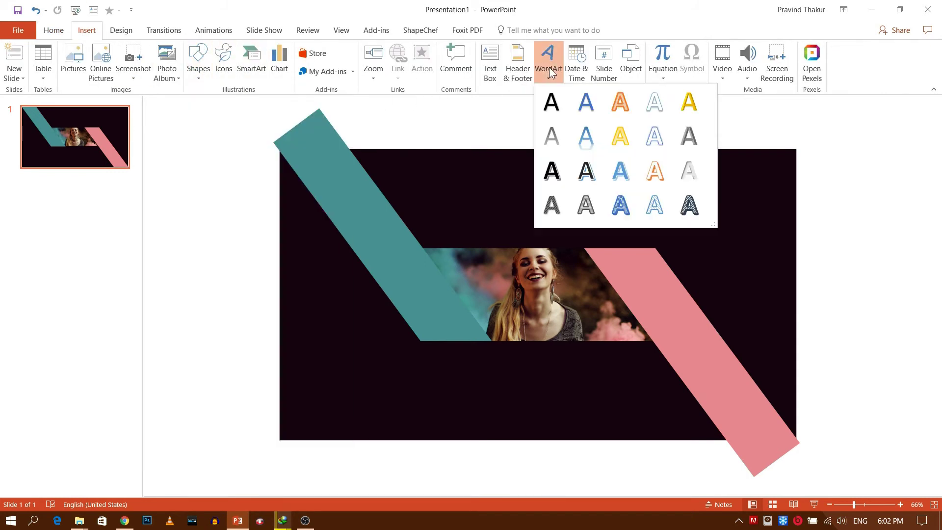
click(551, 101)
text(POWERPOINT)
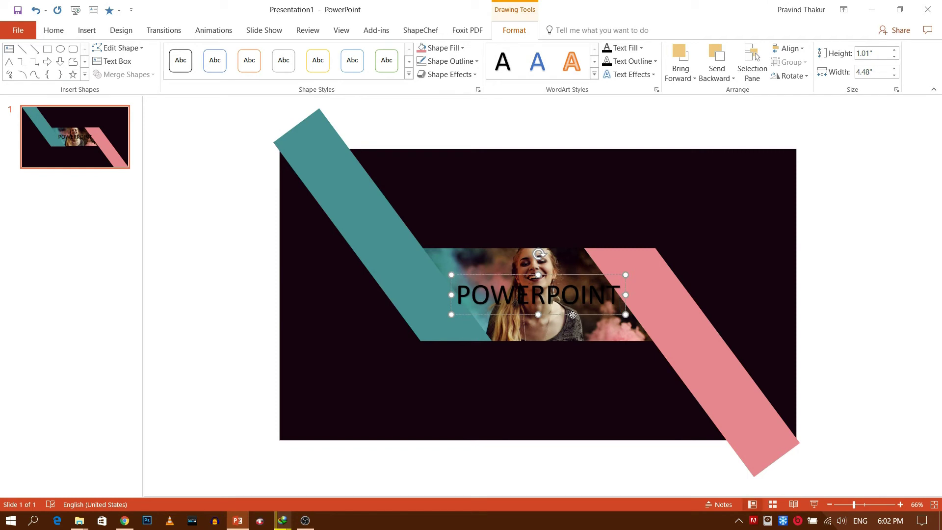
drag(573, 315, 559, 249)
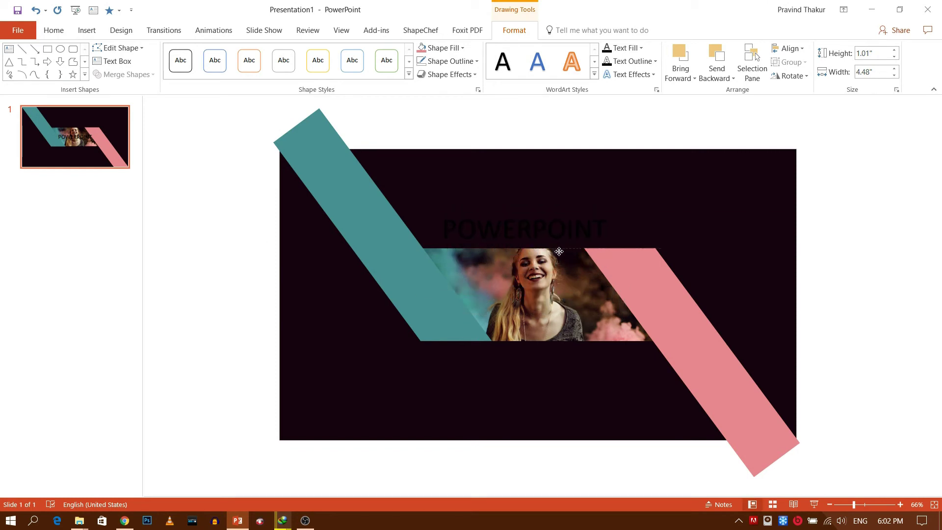
drag(559, 251, 560, 251)
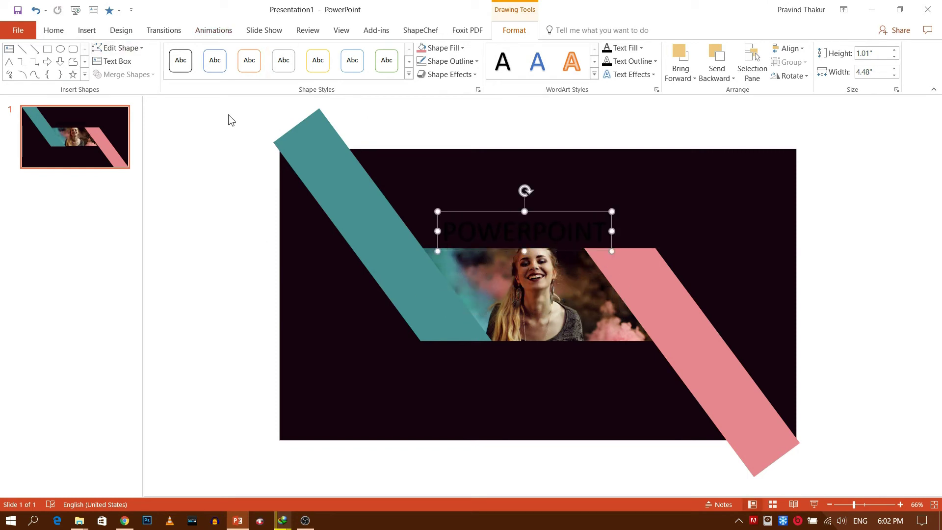
Step: Duplicate the title, move the copy below the photo, and change its text to PRESENTATION
key(ctrl+d)
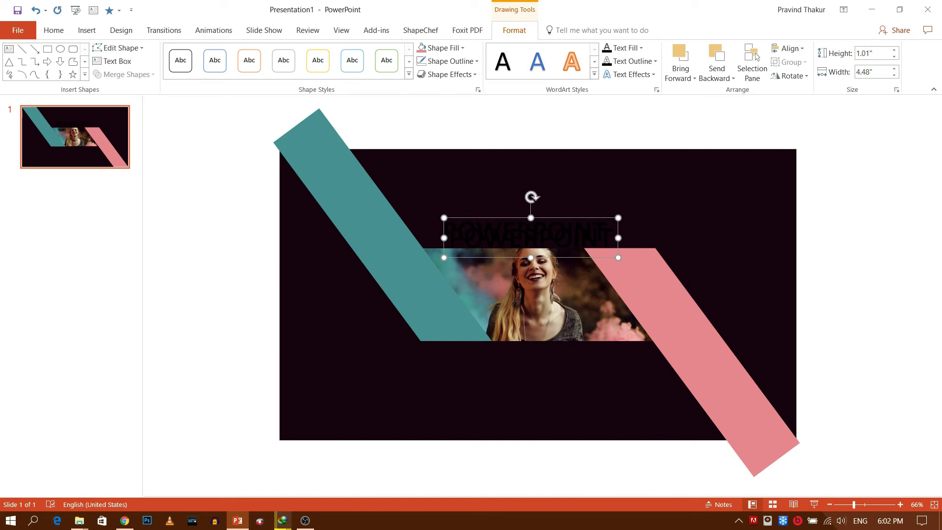
drag(484, 257, 494, 375)
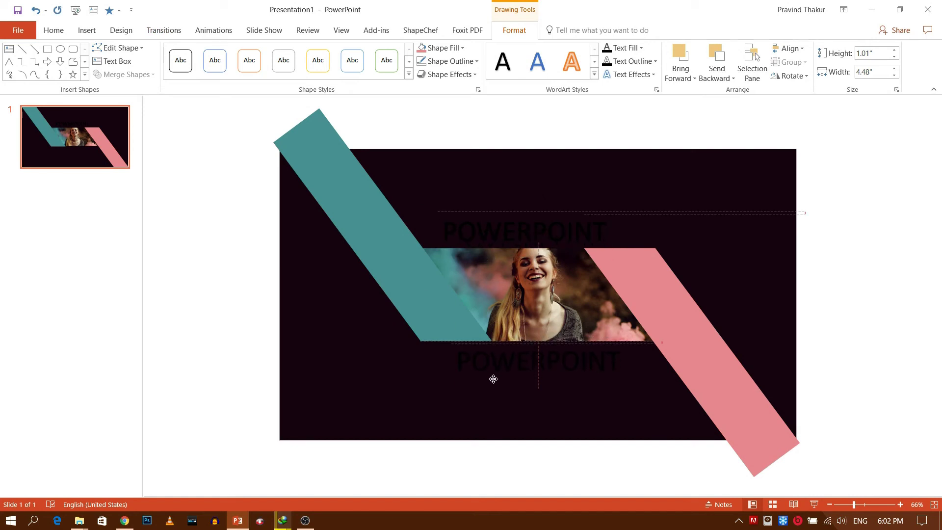
click(580, 354)
key(ctrl+a)
text(PRESENTATION)
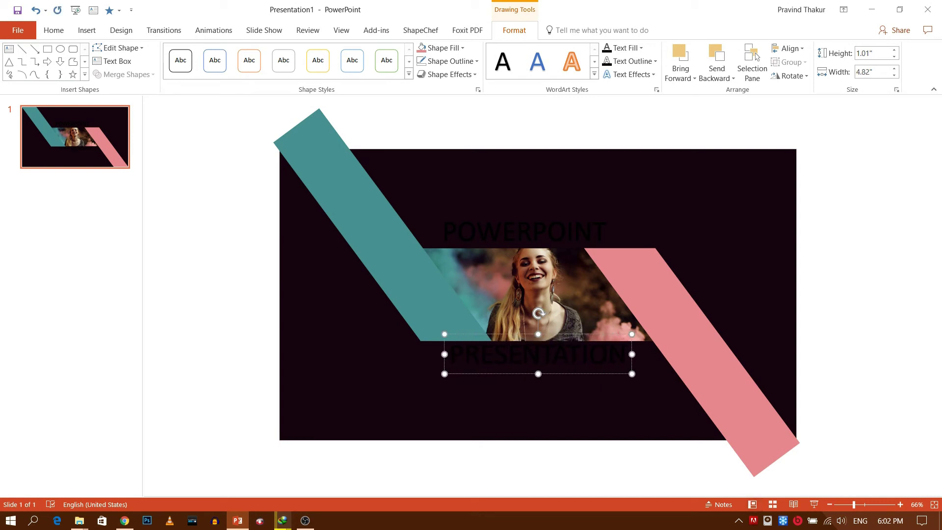
click(589, 378)
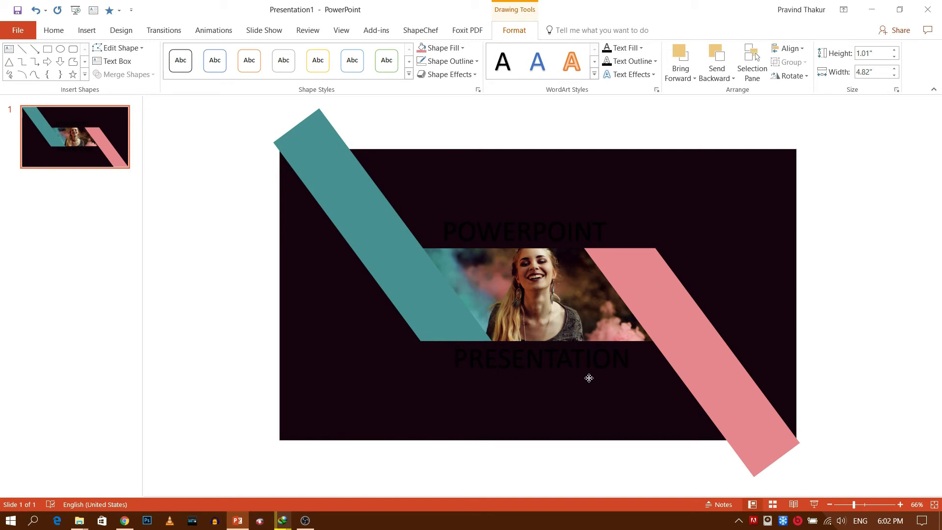
Step: Make the POWERPOINT title's font colour white
click(584, 375)
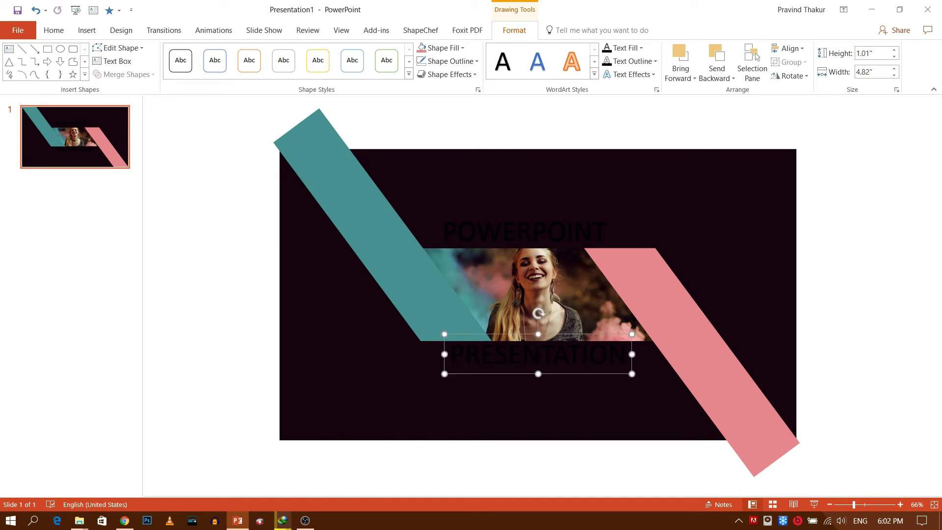
click(530, 216)
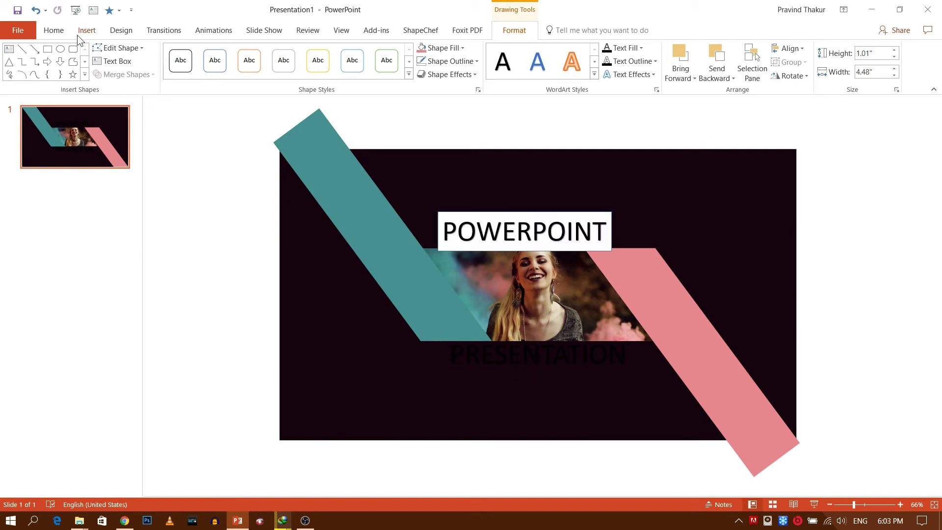
click(54, 31)
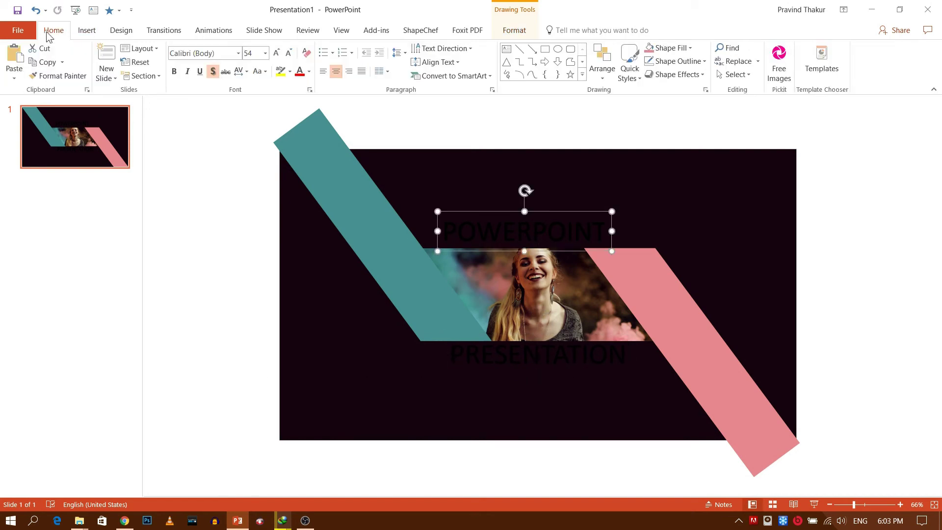
click(309, 72)
click(299, 98)
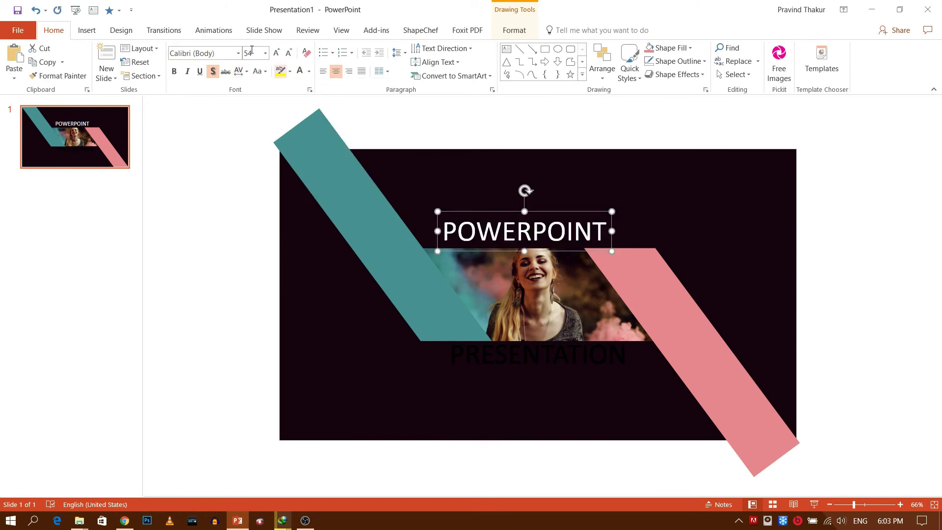
Step: Set the POWERPOINT title's font to Arial Black
click(239, 53)
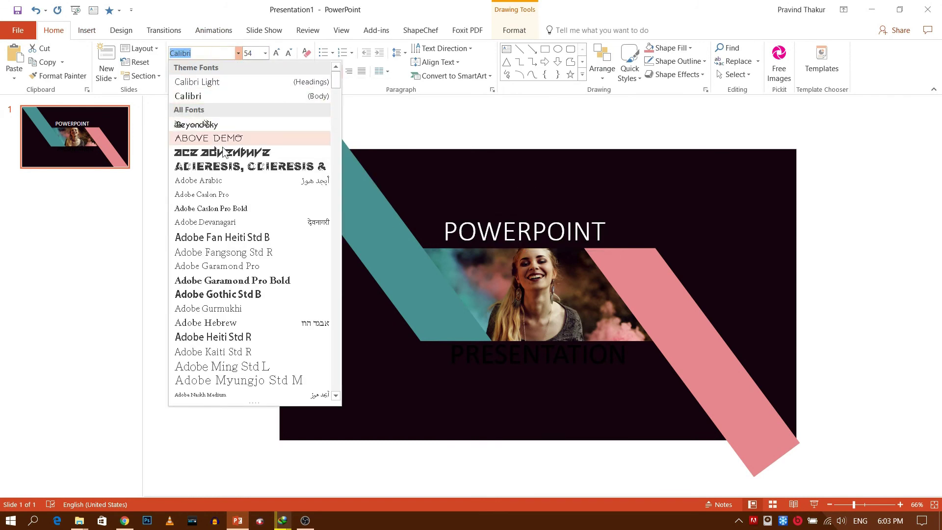
scroll(219, 171, down, 5)
click(219, 171)
key(ctrl+z)
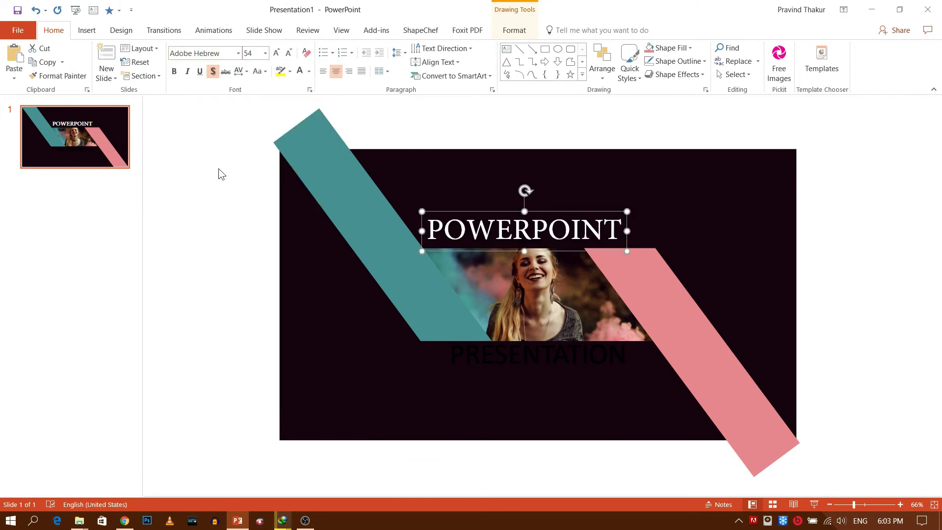
click(237, 56)
scroll(226, 258, down, 2)
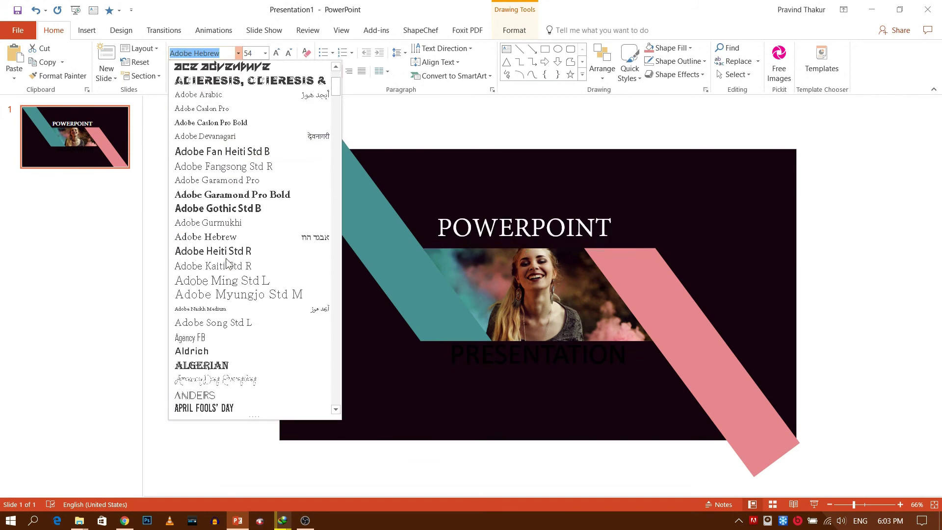
scroll(226, 258, down, 2)
scroll(226, 273, down, 3)
scroll(225, 277, down, 2)
scroll(226, 277, down, 1)
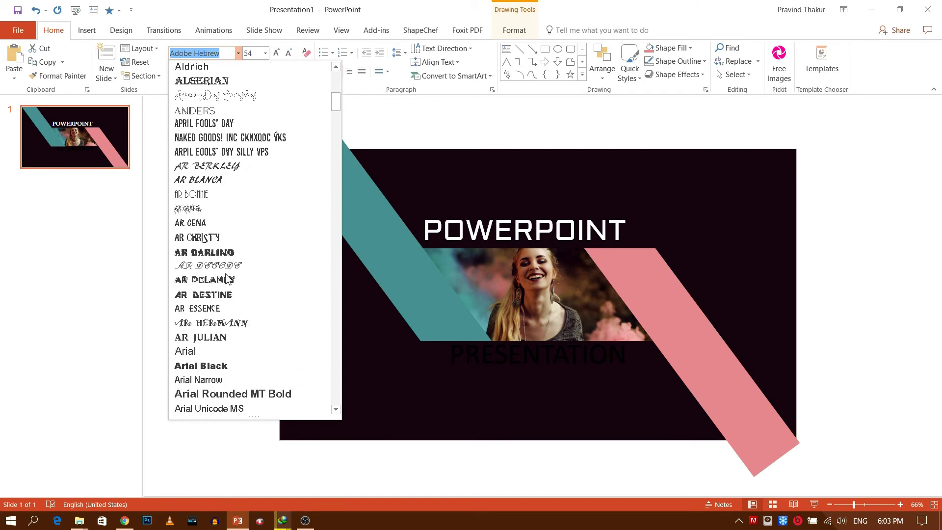
click(205, 366)
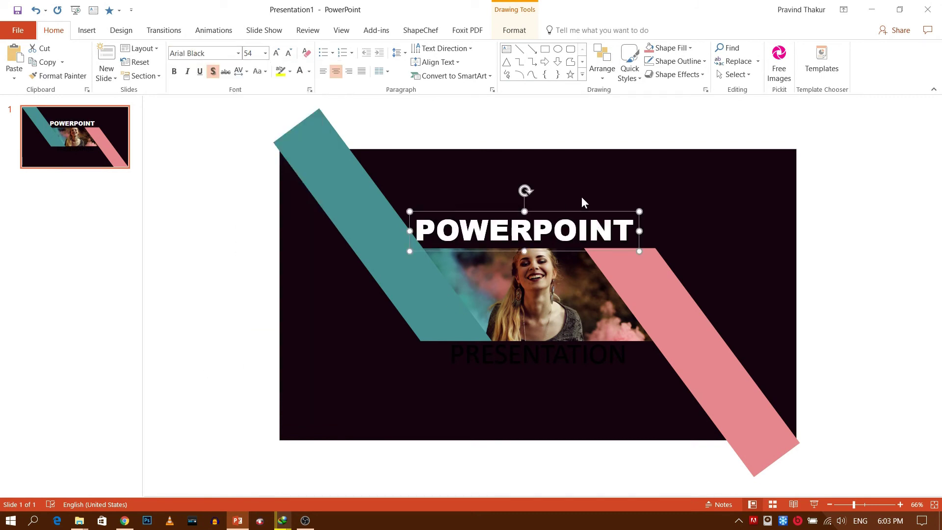
Step: Give the title Loose character spacing and nudge it into place just above the photo
drag(575, 211, 584, 216)
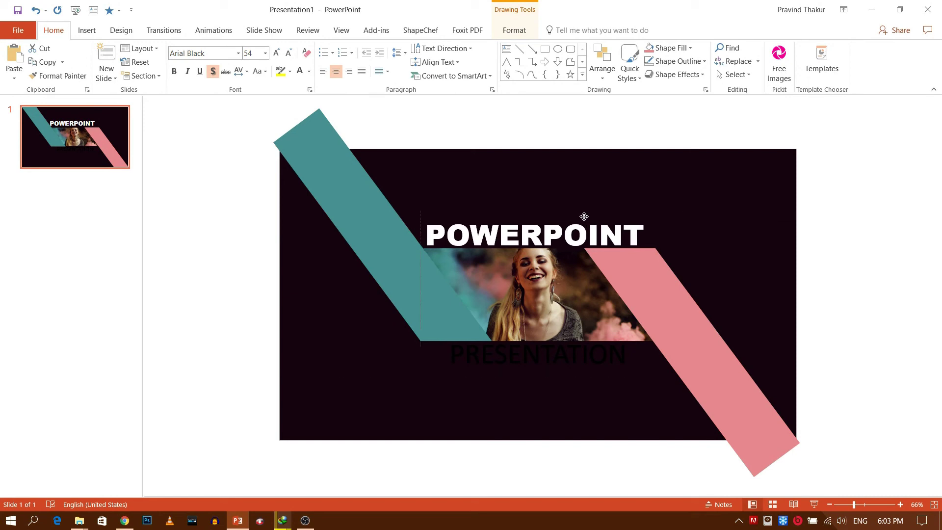
click(241, 72)
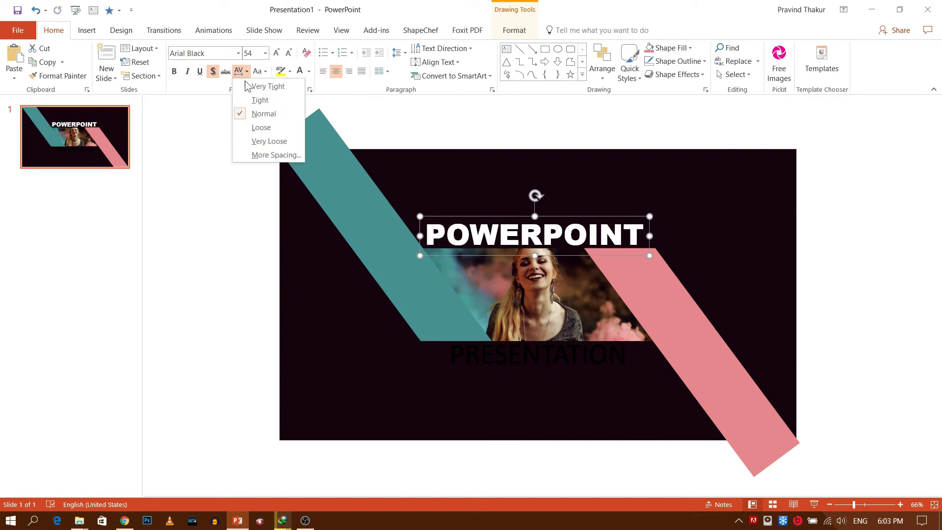
click(253, 128)
key(ctrl+Right)
key(ctrl+Right)
key(ctrl+Right)
key(ctrl+Right)
key(ctrl+Right)
key(ctrl+Right)
key(ctrl+Right)
key(ctrl+Down)
key(ctrl+Down)
key(ctrl+Down)
key(ctrl+Down)
key(ctrl+Up)
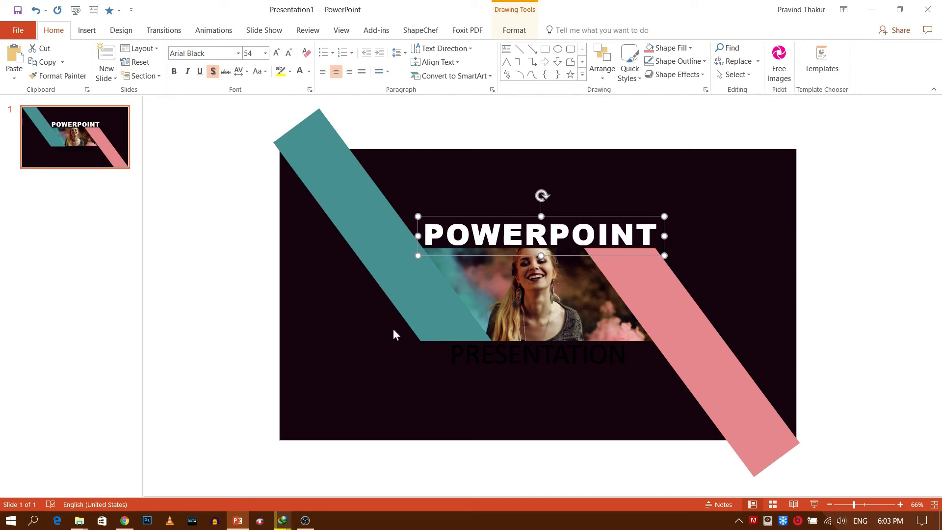
click(540, 352)
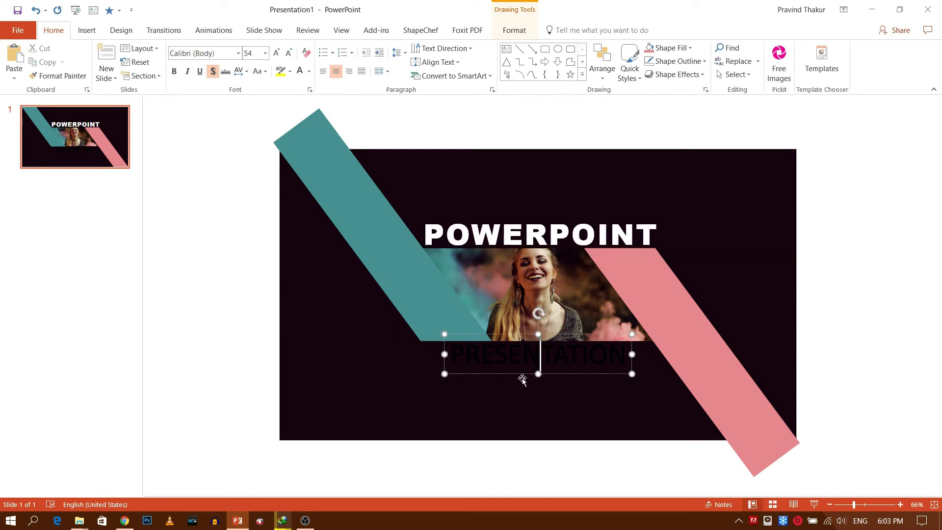
Step: Make PRESENTATION white Arial Black and shrink it from 54 to 48 pt
click(519, 374)
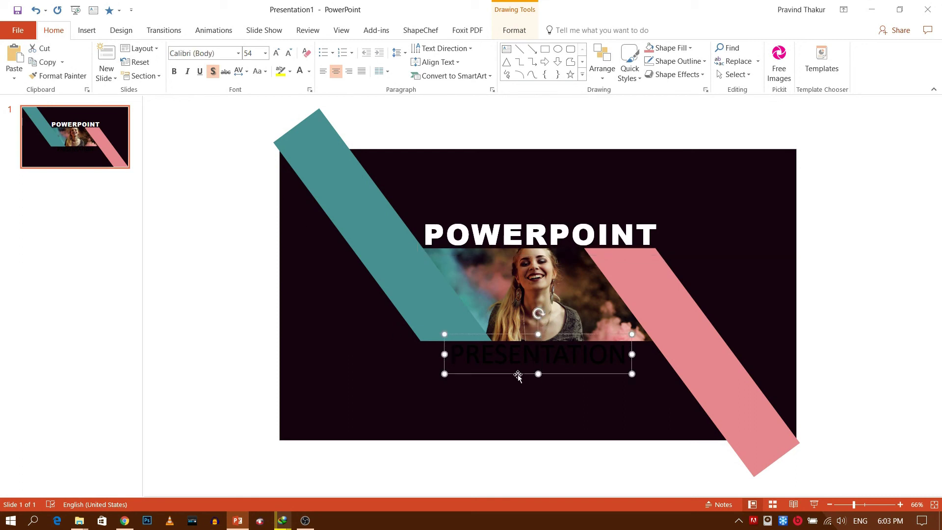
click(242, 55)
click(220, 122)
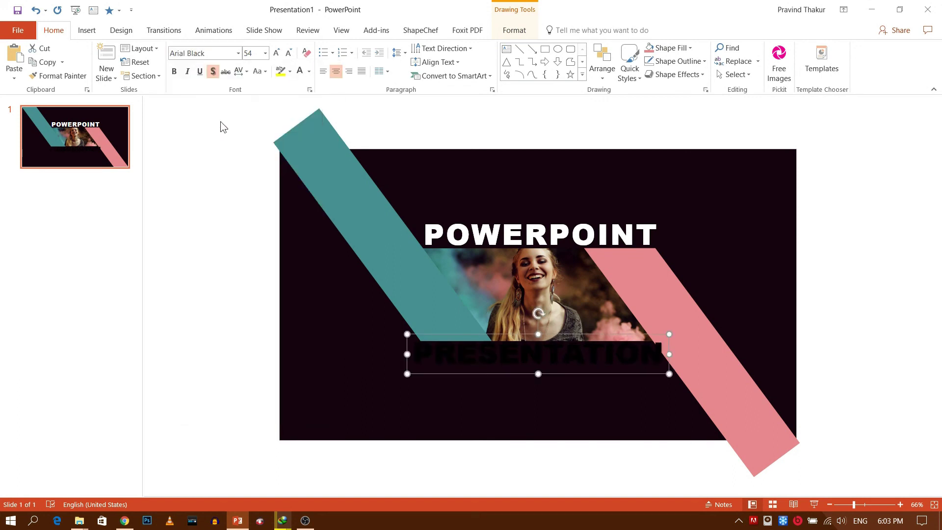
click(309, 72)
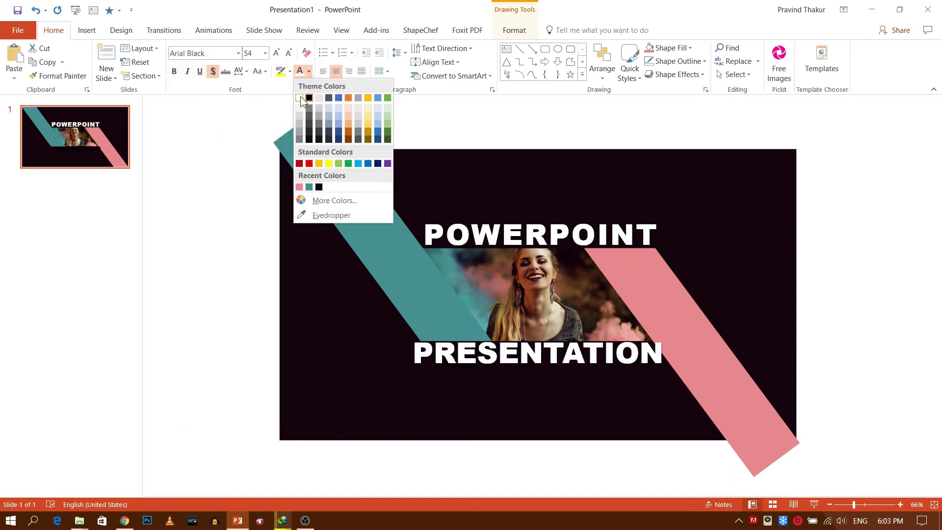
click(301, 98)
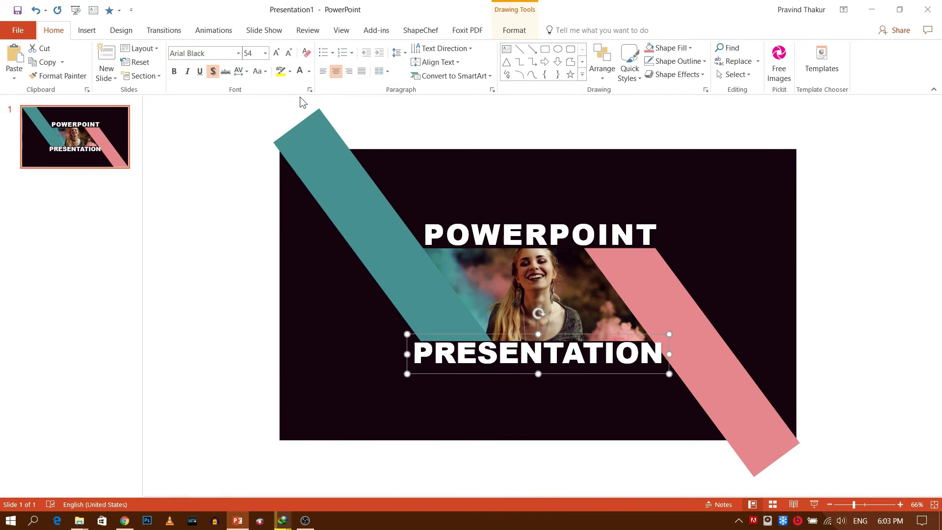
click(289, 55)
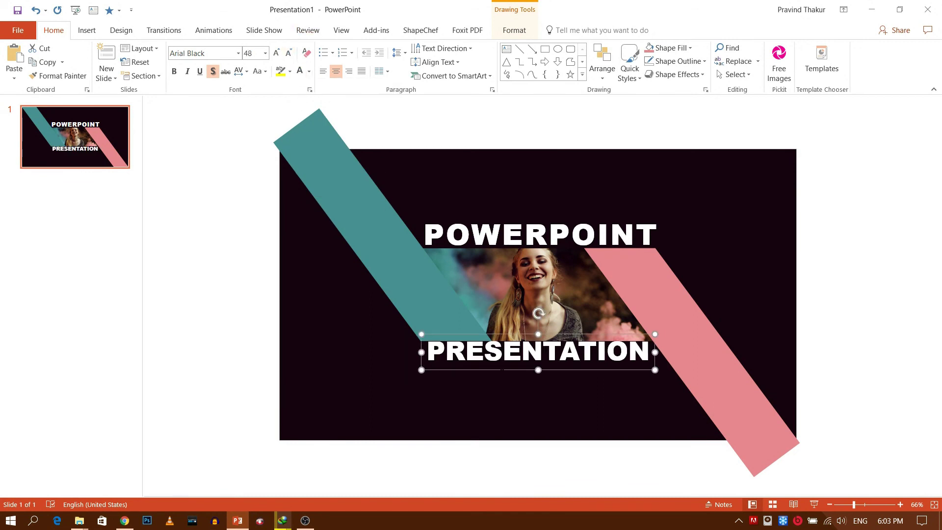
Step: Move PRESENTATION slightly lower, apply Loose letter spacing, and set its size to 46 pt
drag(501, 369, 502, 374)
click(245, 73)
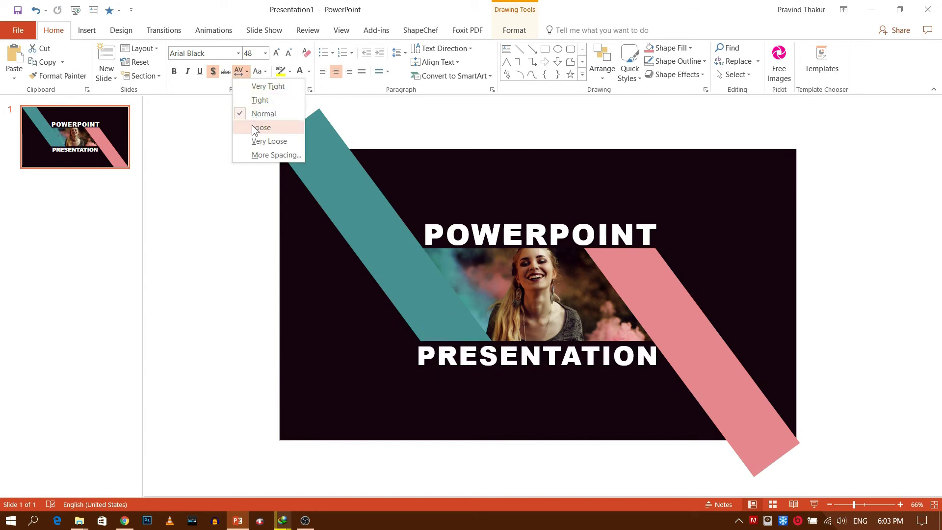
click(252, 127)
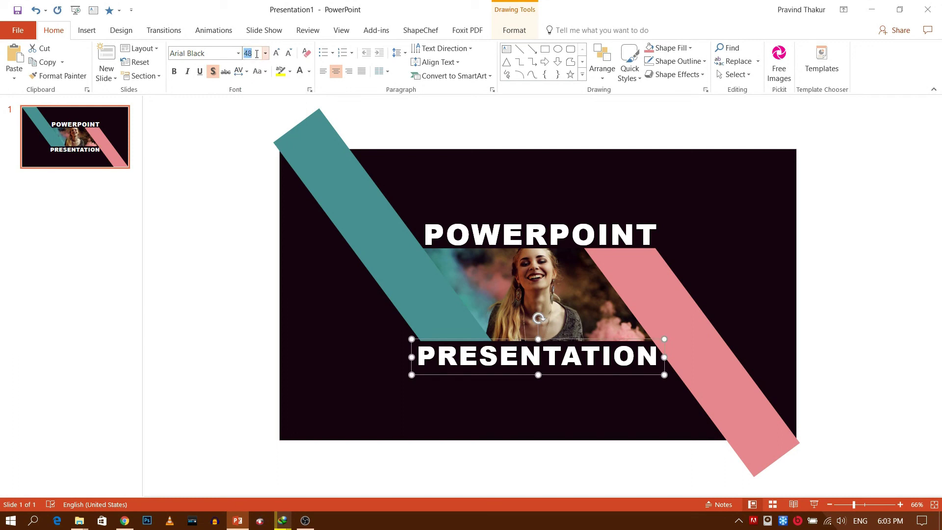
text(6)
key(Return)
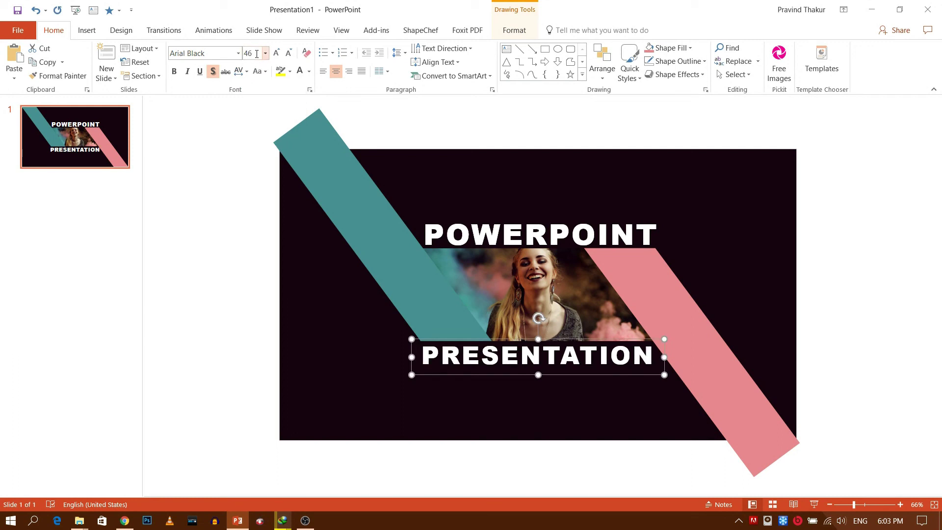
click(295, 309)
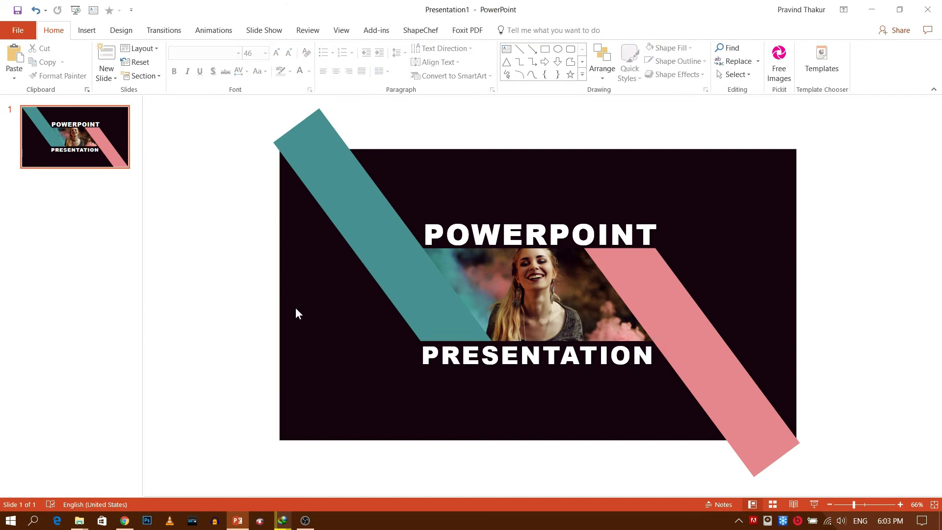
Step: Shift the PRESENTATION text slightly up and right so it sits centred beneath the photo
click(441, 356)
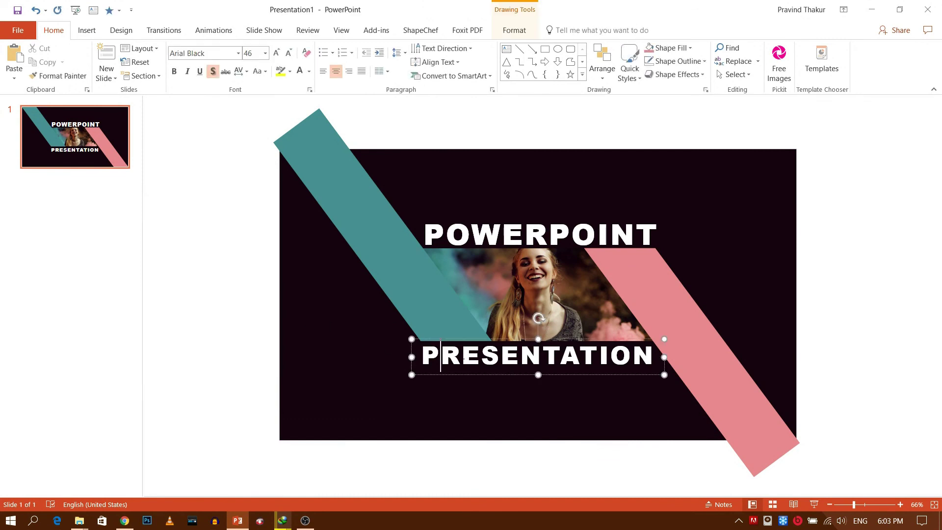
drag(471, 378, 472, 376)
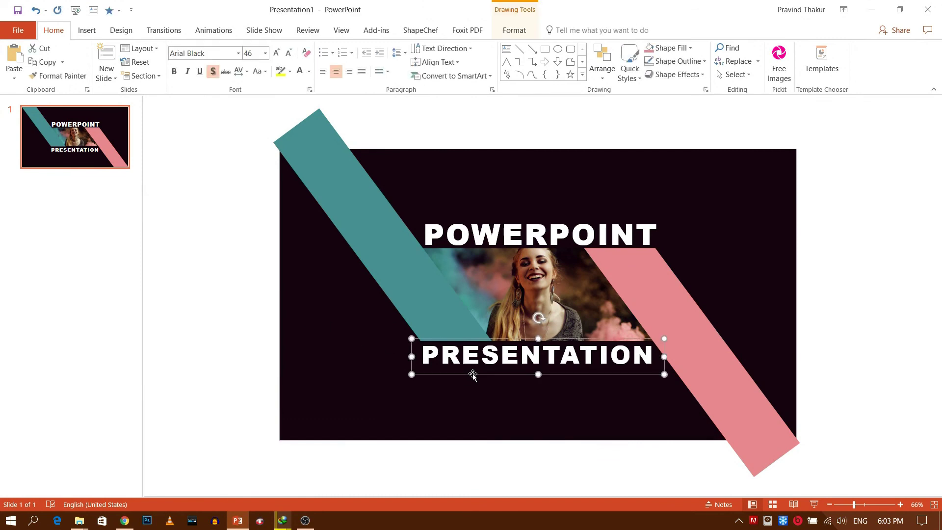
key(ctrl+Right)
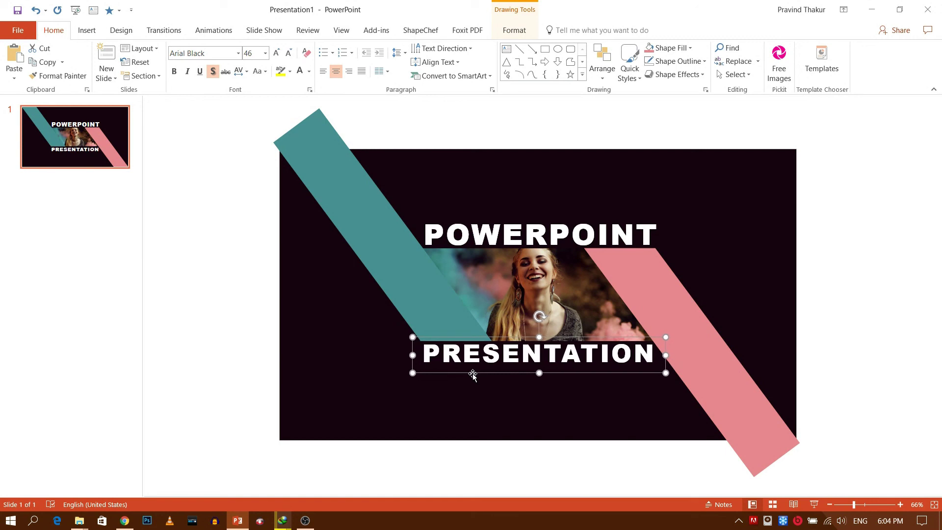
click(356, 363)
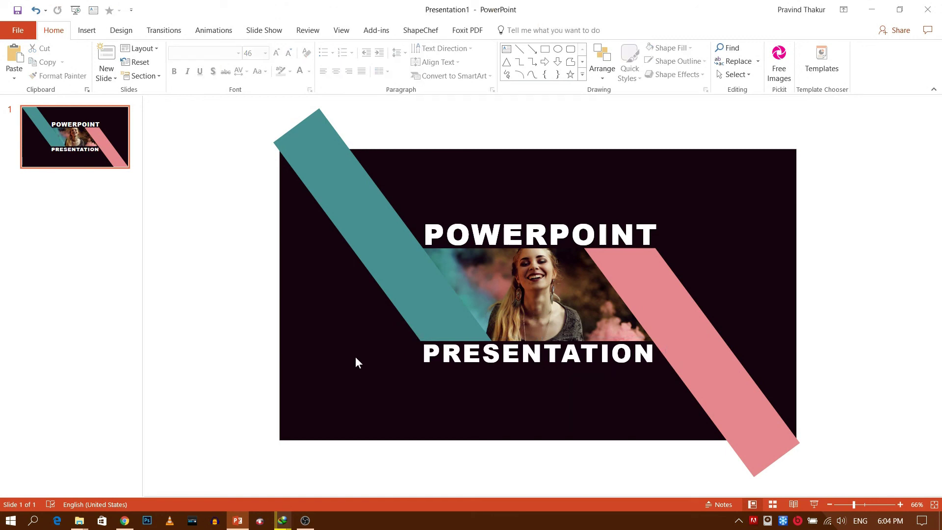